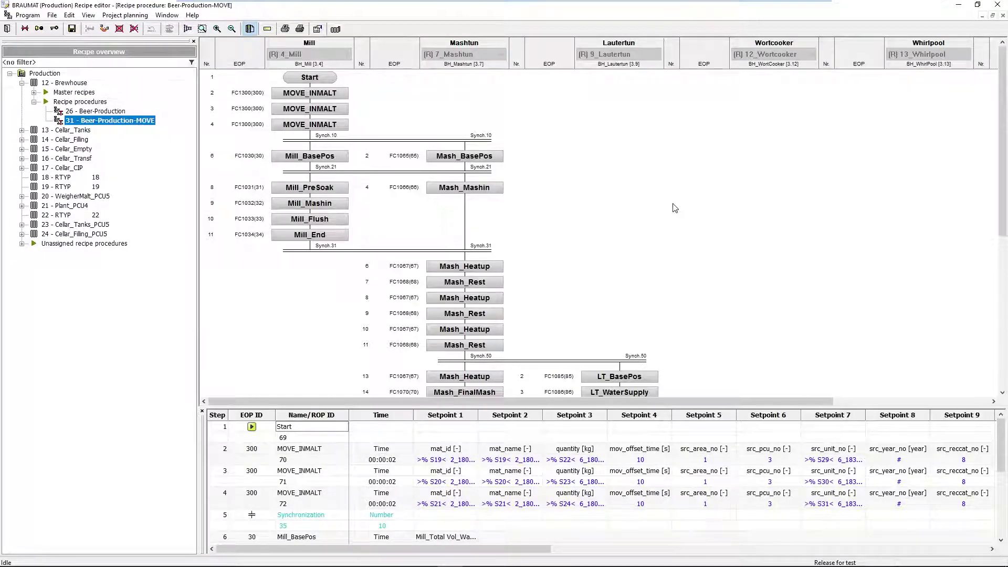
Step: Show Mash_Heatup's setpoints, Mt_Speed_Agg 100 and Mt_Temp_FV03 80, in the step table
click(494, 270)
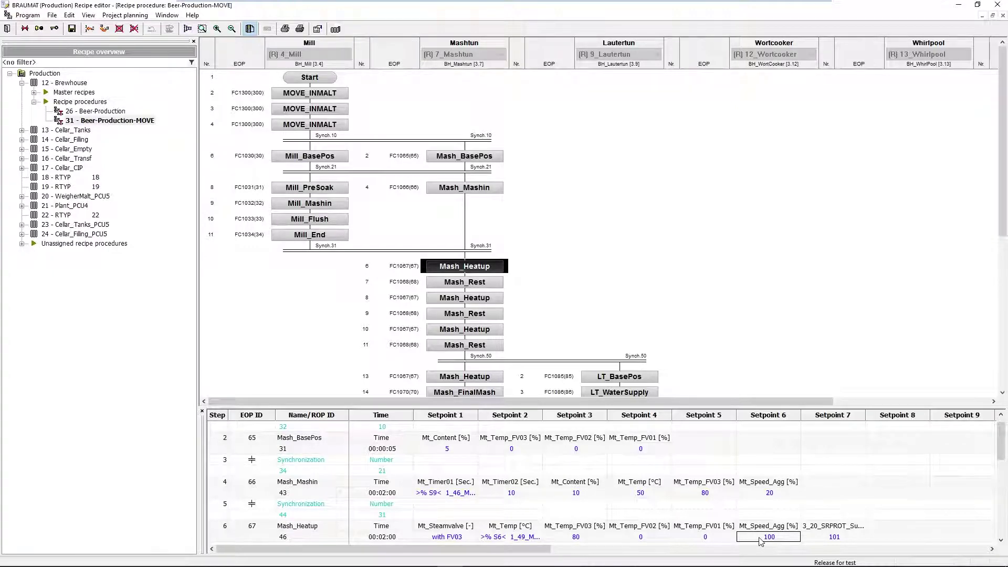
click(652, 540)
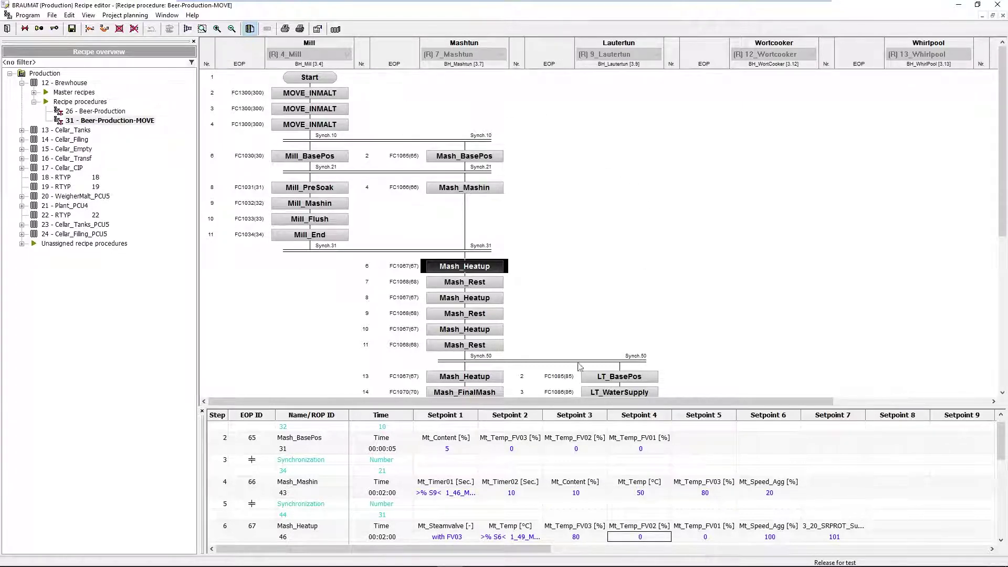
mouse_move(406, 564)
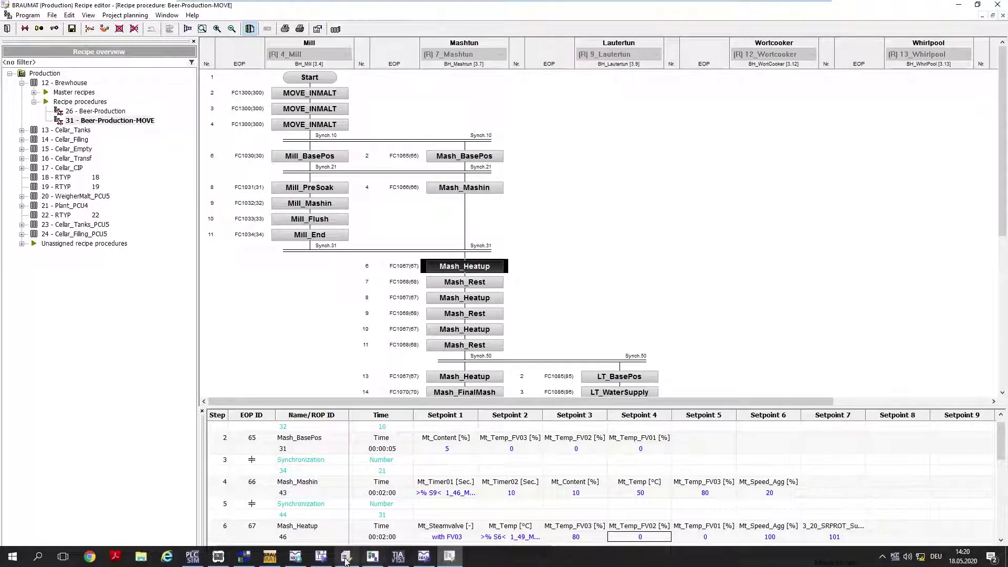
Step: Display the brewhouse overview diagram with BH_Mill on MOVE_INMALT and BH_Mashtun at Mash_Rest
click(320, 556)
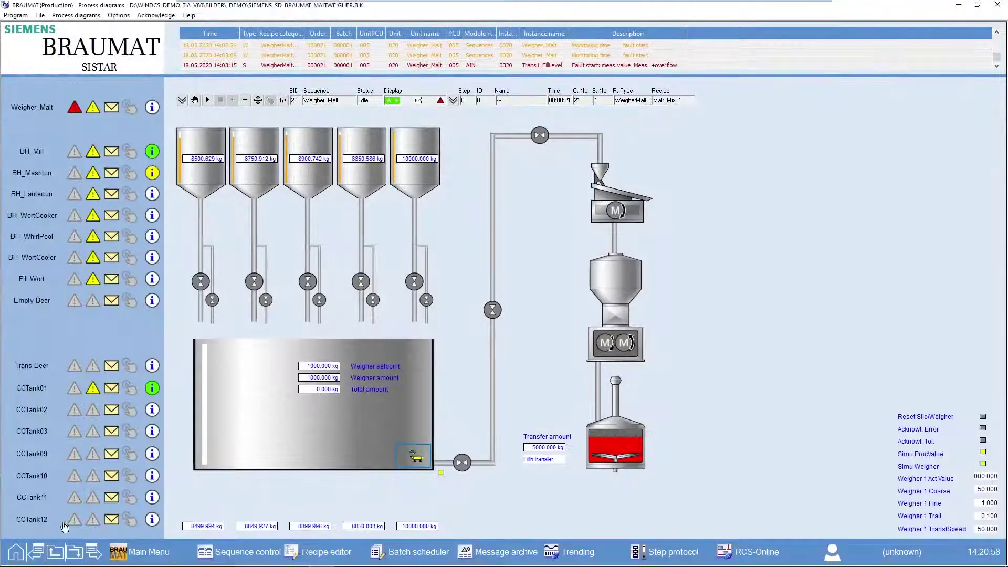
click(15, 551)
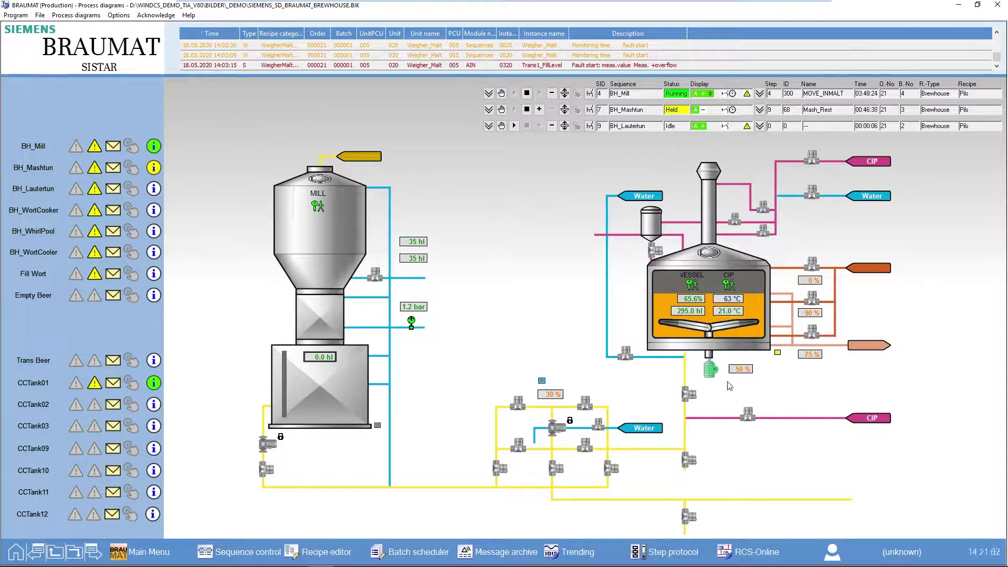
mouse_move(723, 317)
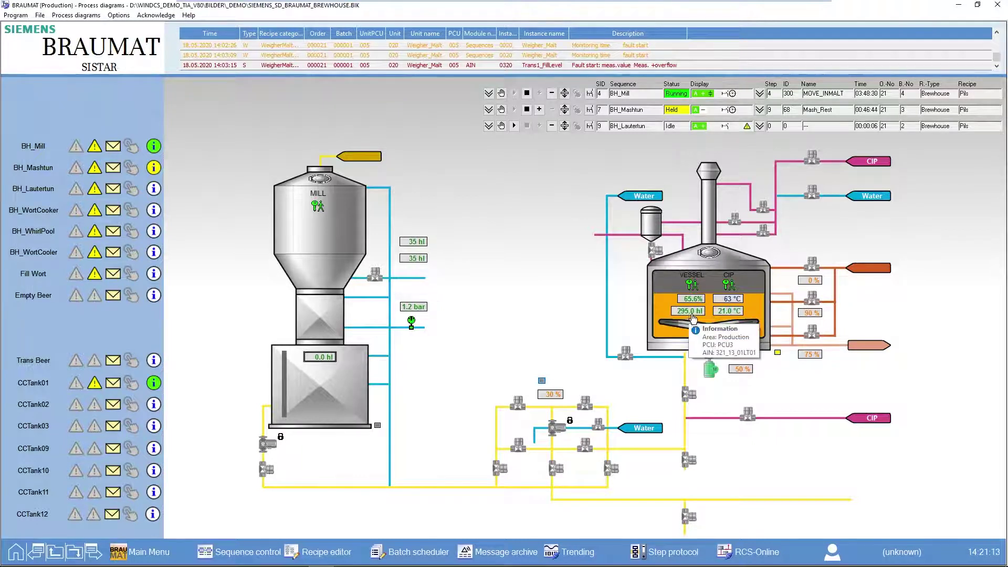
mouse_move(317, 366)
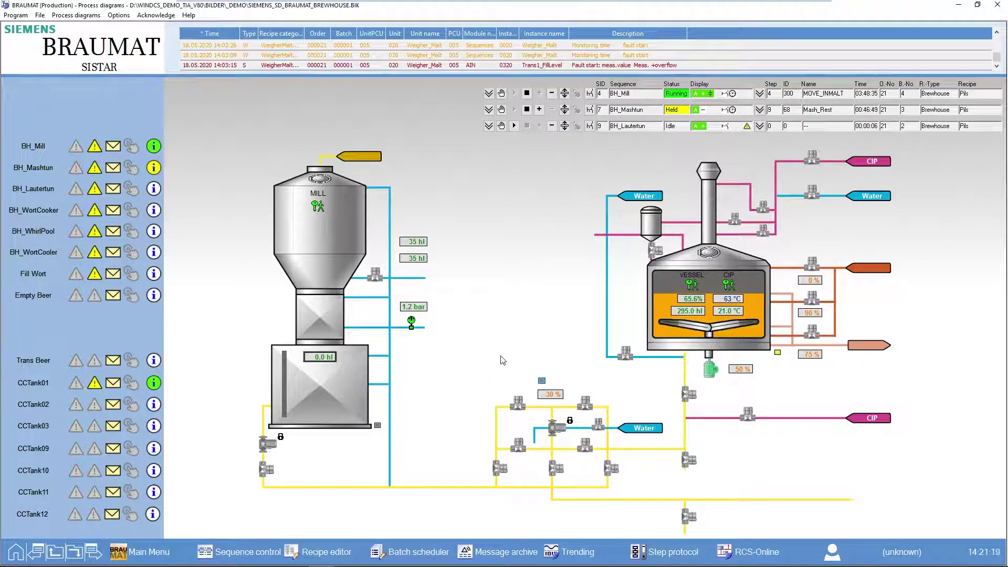
click(811, 314)
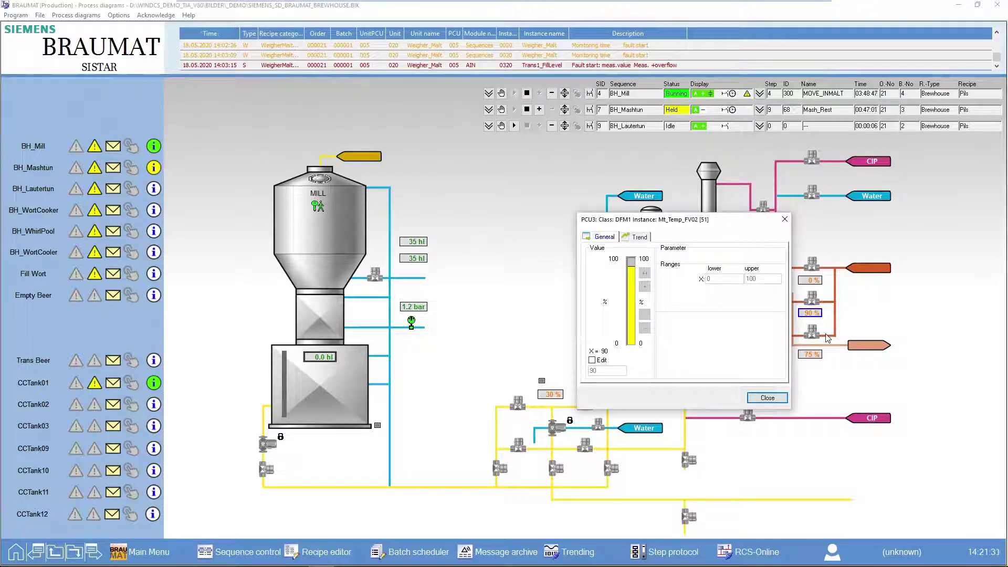
click(784, 219)
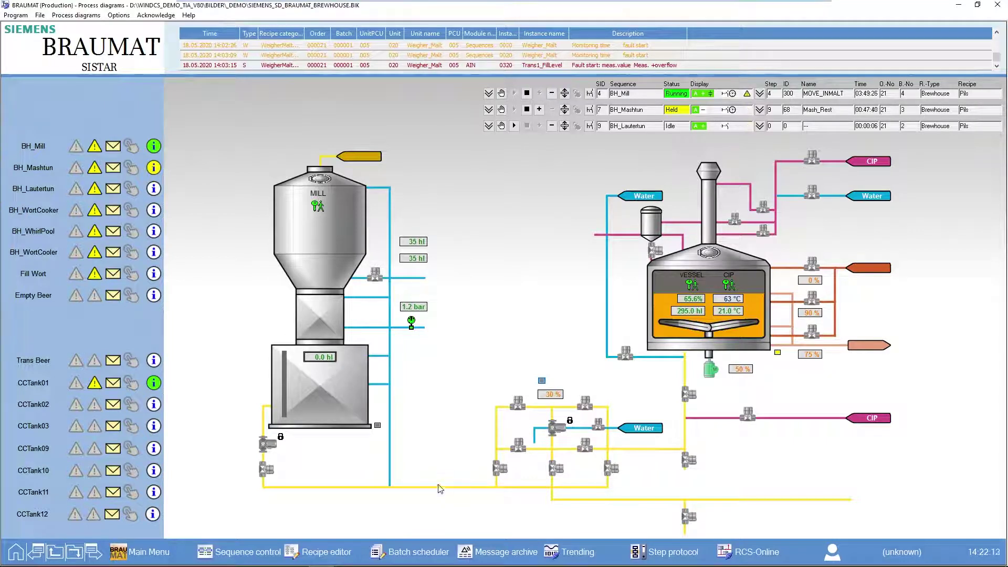
click(665, 552)
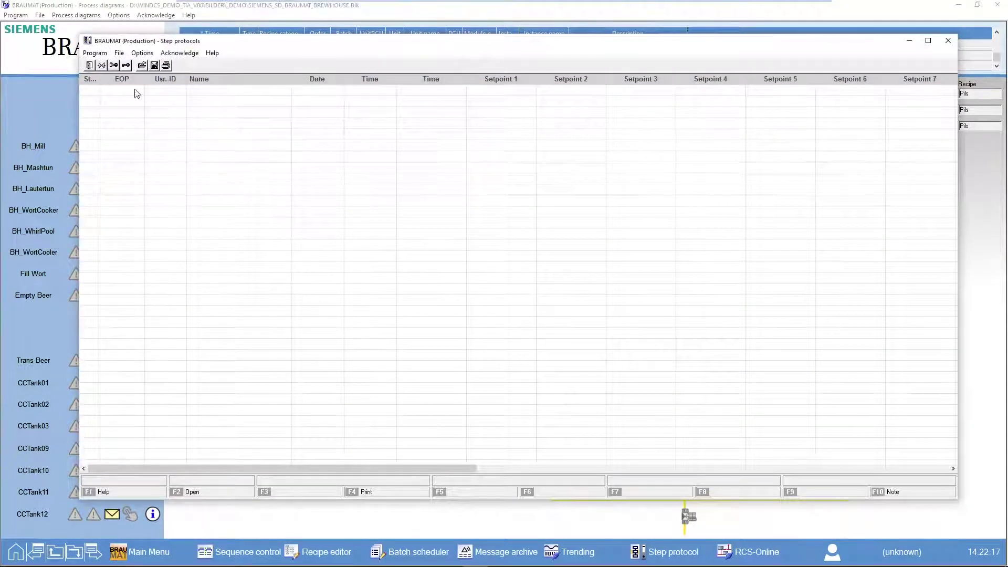
click(142, 65)
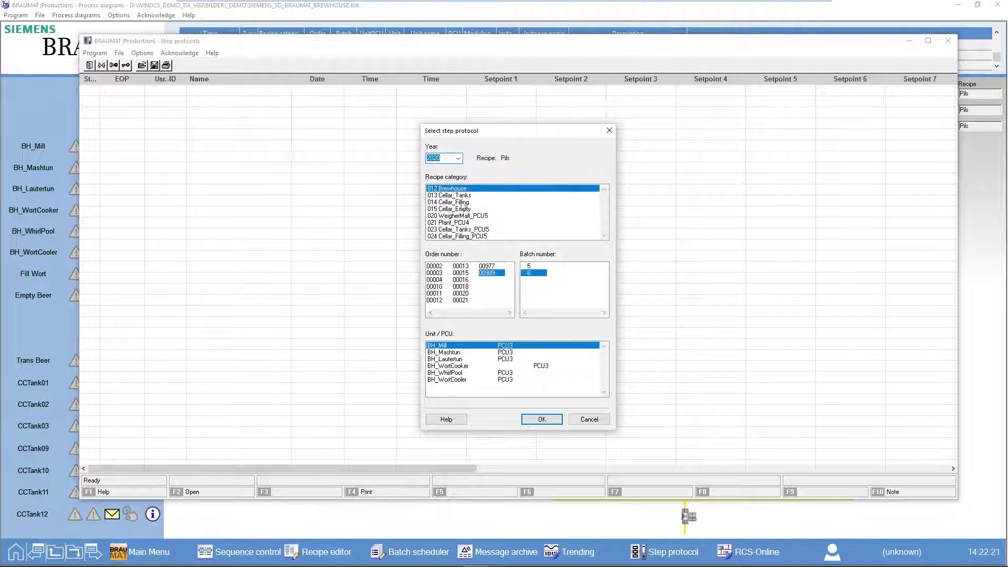
click(462, 352)
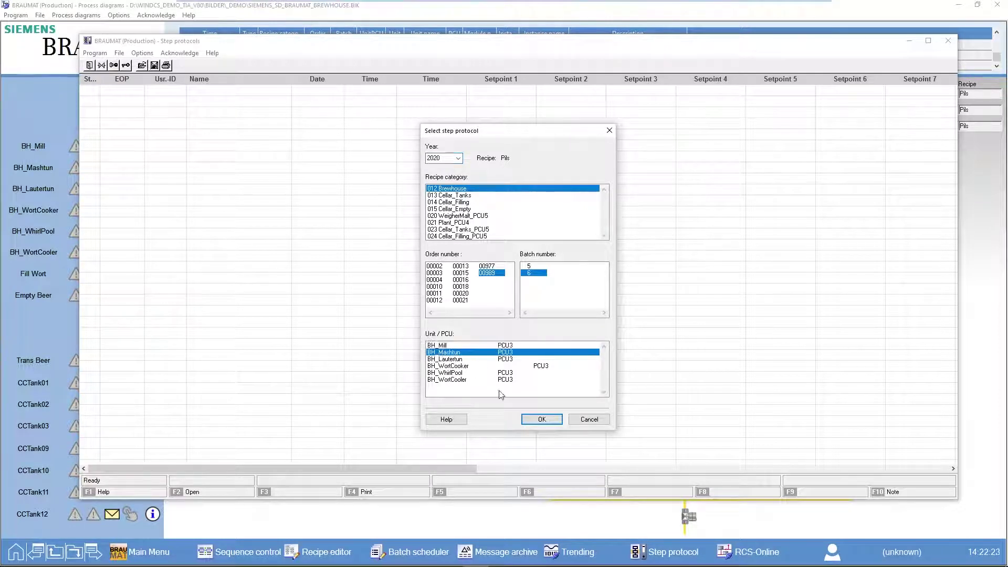
click(541, 420)
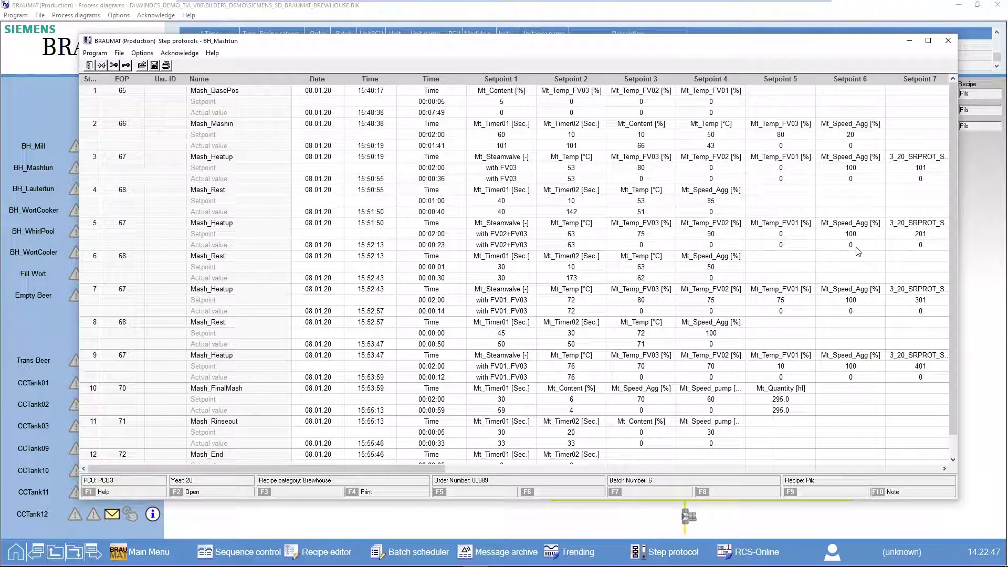
click(949, 40)
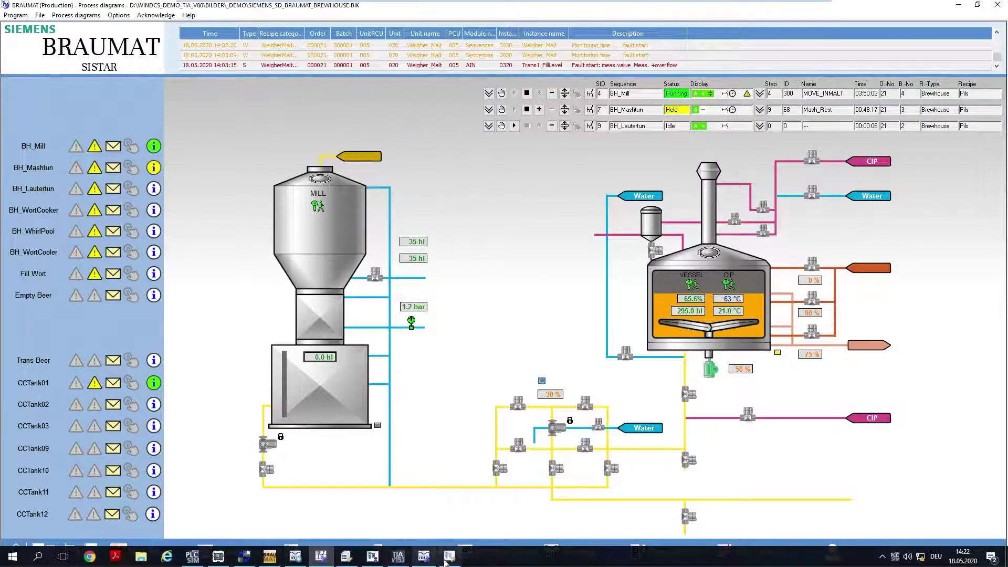
Step: Go back to the Beer-Production-MOVE procedure and bring up the Project planning menu
click(448, 558)
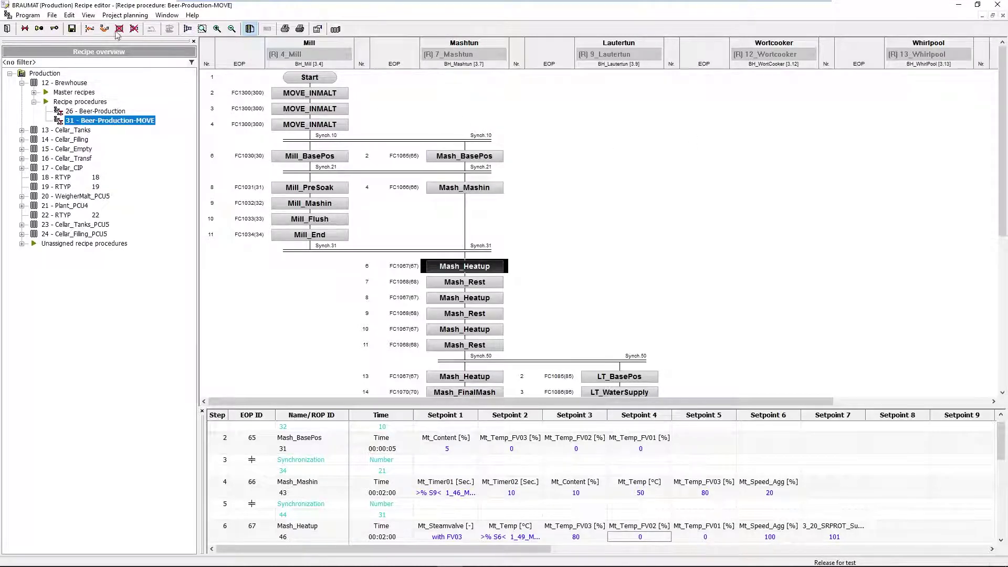
click(109, 17)
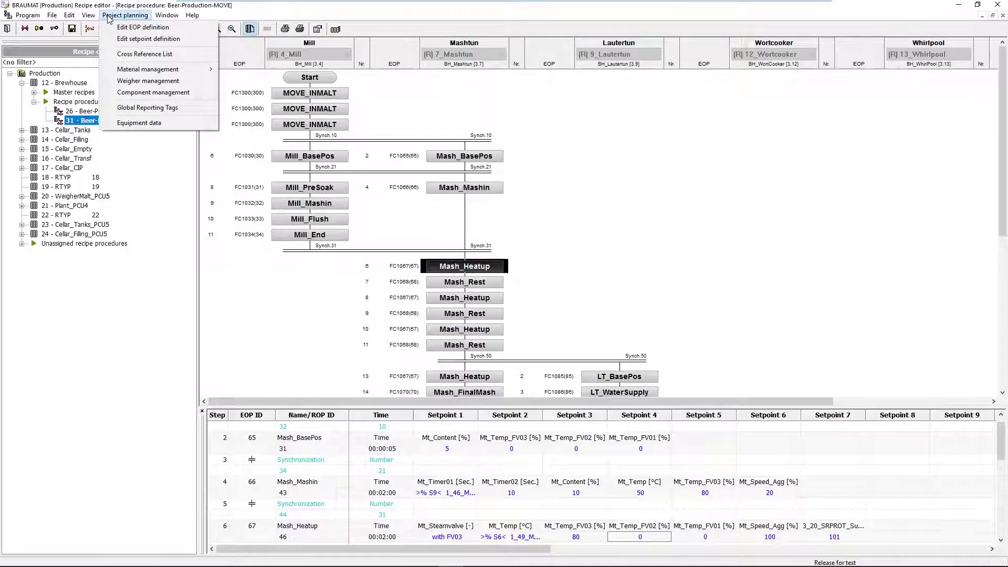
Step: Open the Global Reporting Tags (KOPs) list and request the global batch report template
click(145, 108)
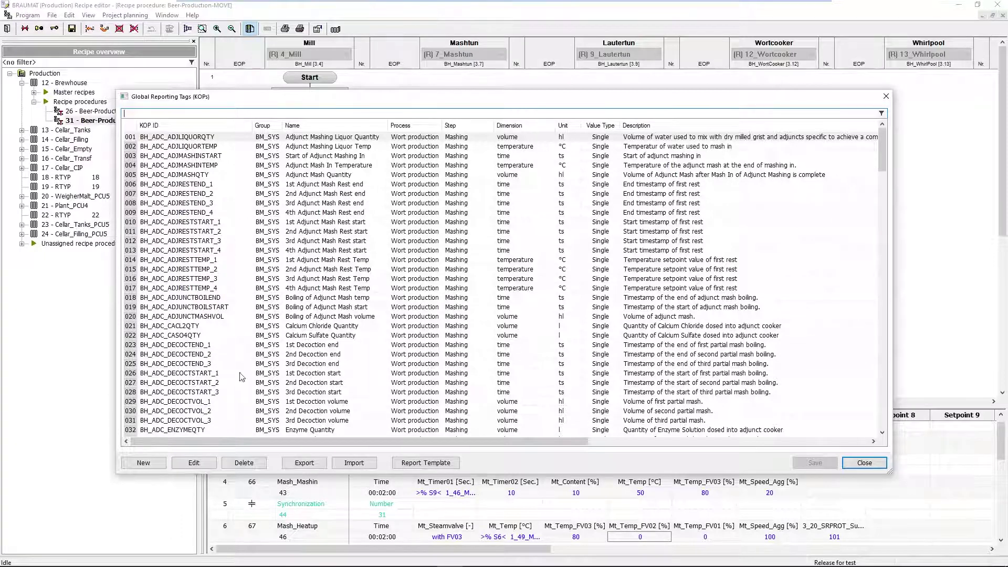
click(424, 464)
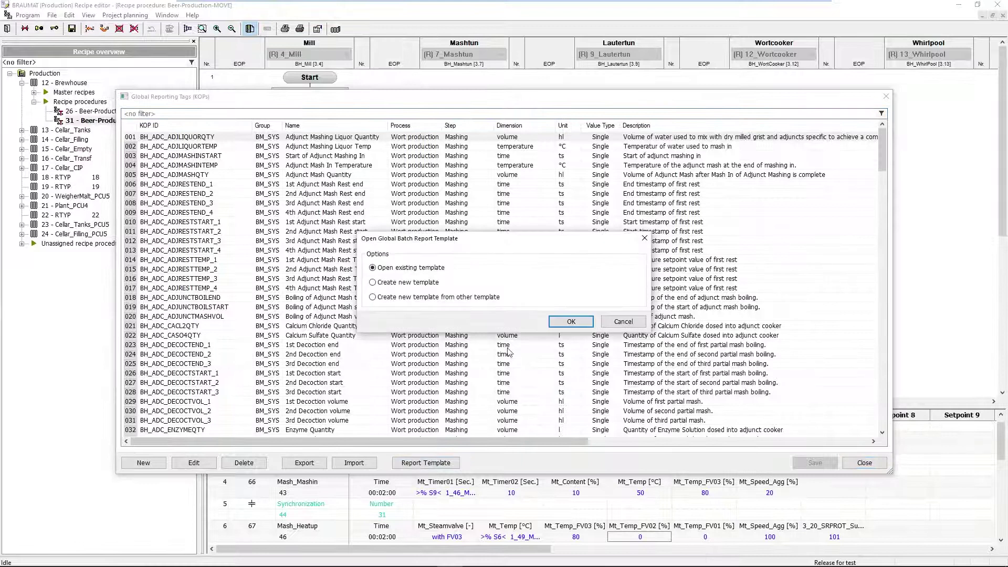
Step: Open the existing RecProcReport_00000 template, review its BatchReport and BatchReport_RawData sheets, then close Excel
click(570, 322)
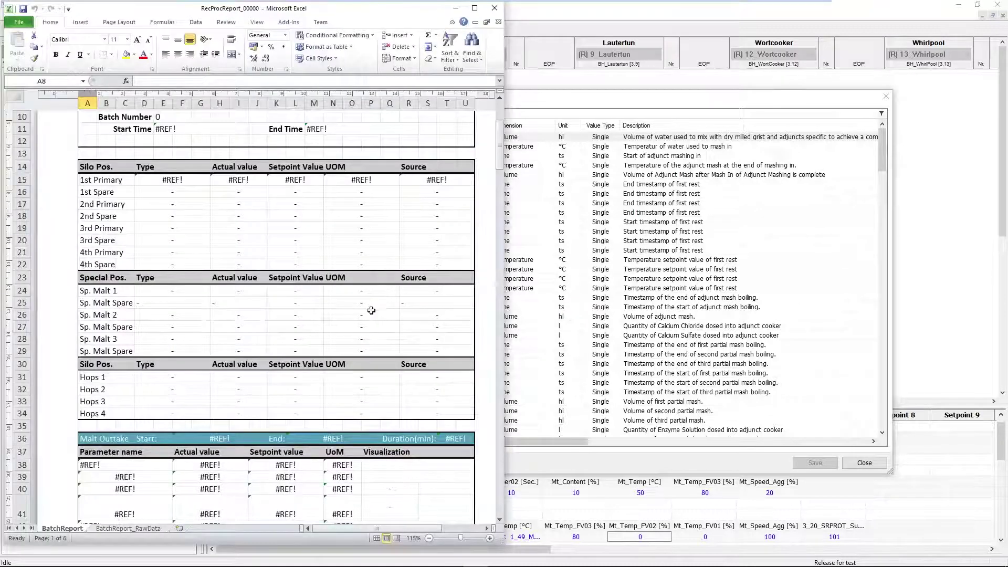
scroll(372, 310, up, 4)
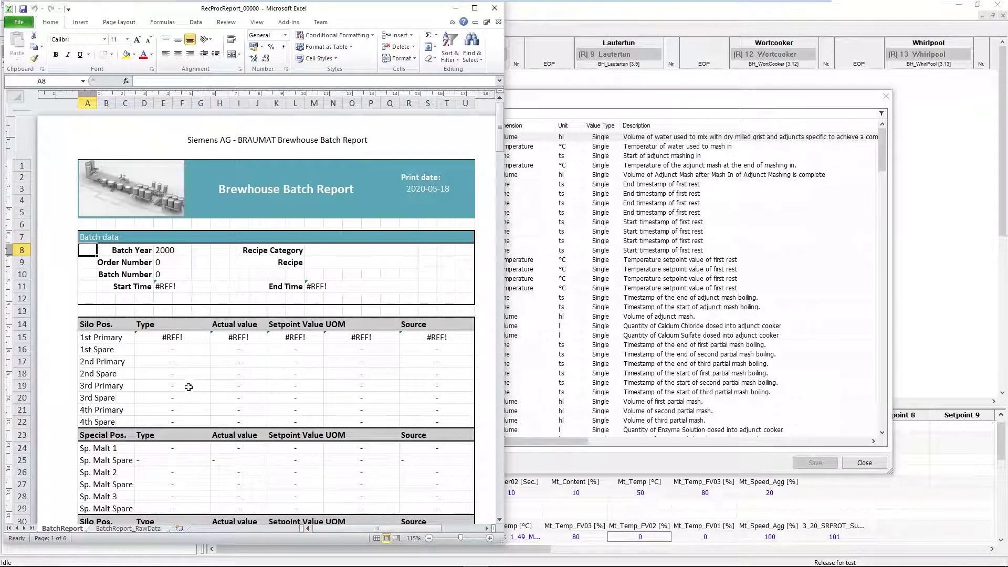
click(116, 530)
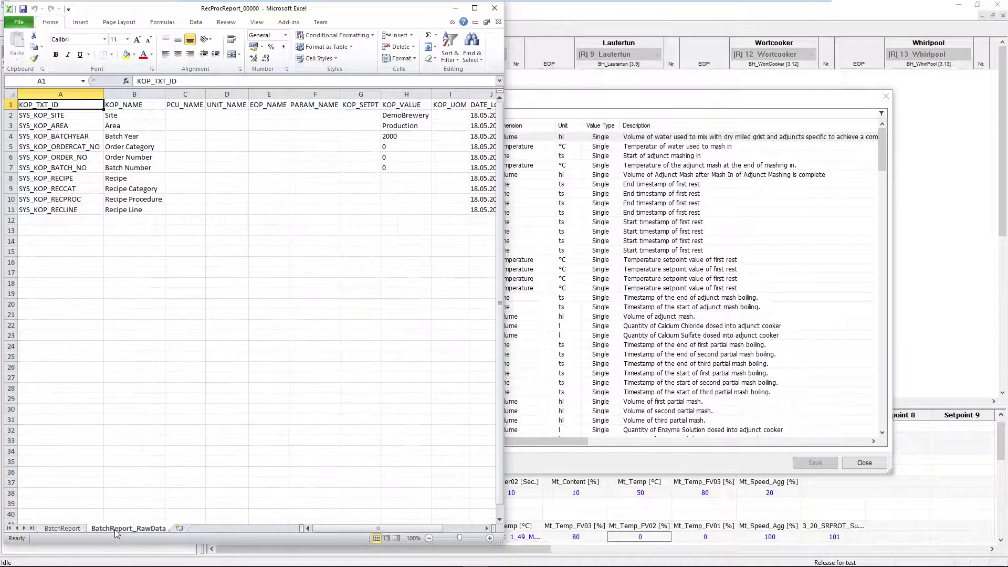
click(66, 528)
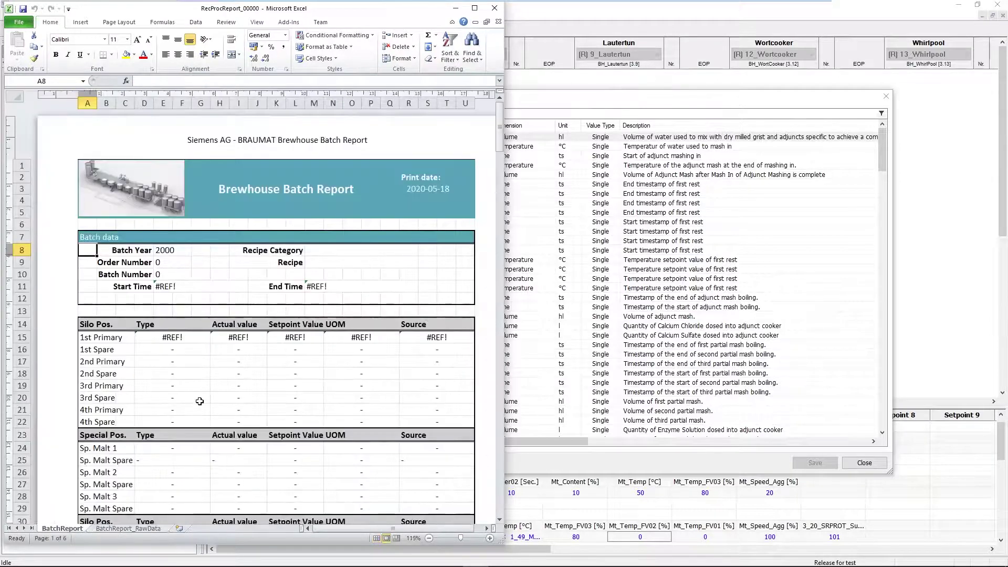
scroll(200, 399, down, 18)
scroll(199, 399, down, 20)
scroll(198, 398, down, 11)
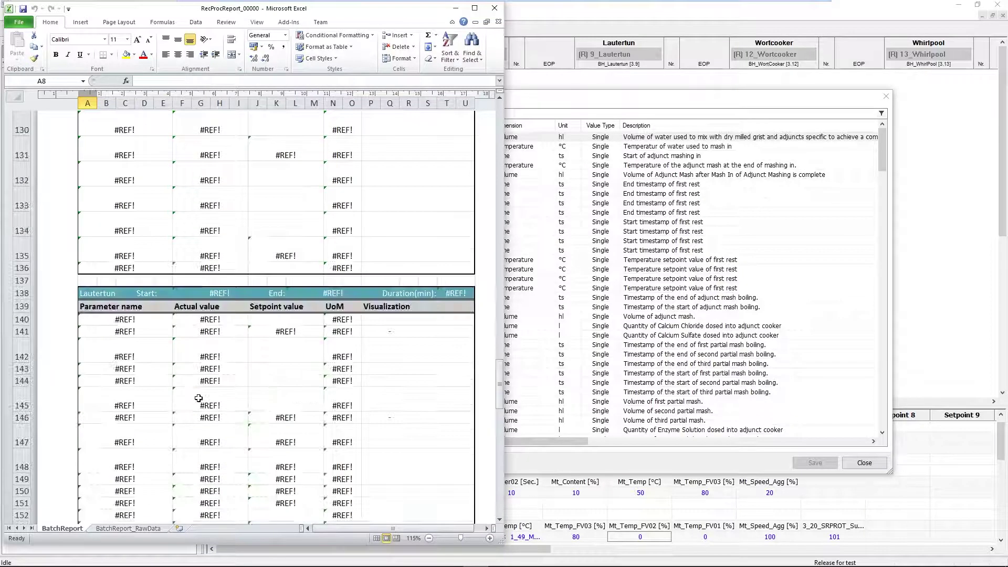
scroll(199, 398, down, 1)
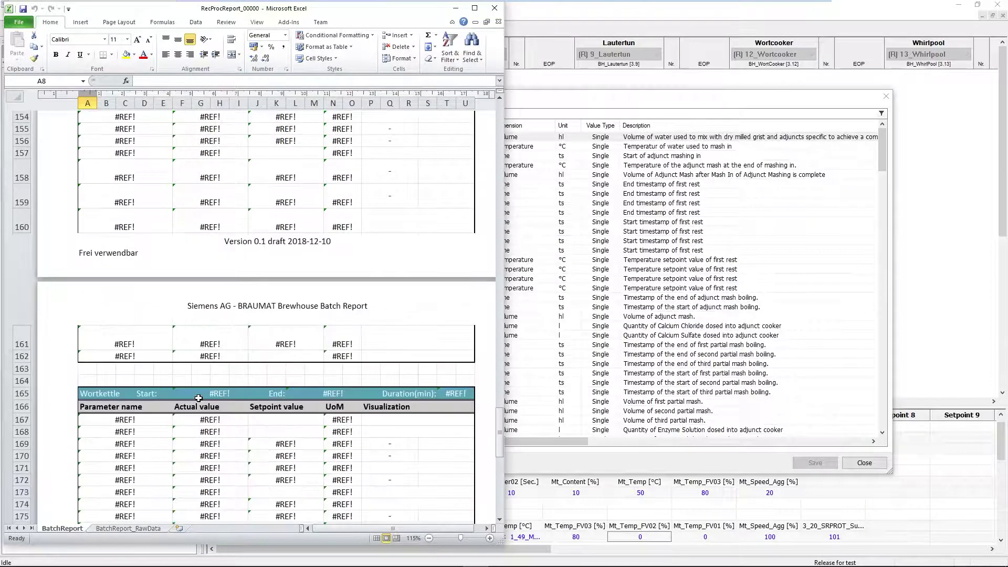
click(494, 8)
click(502, 301)
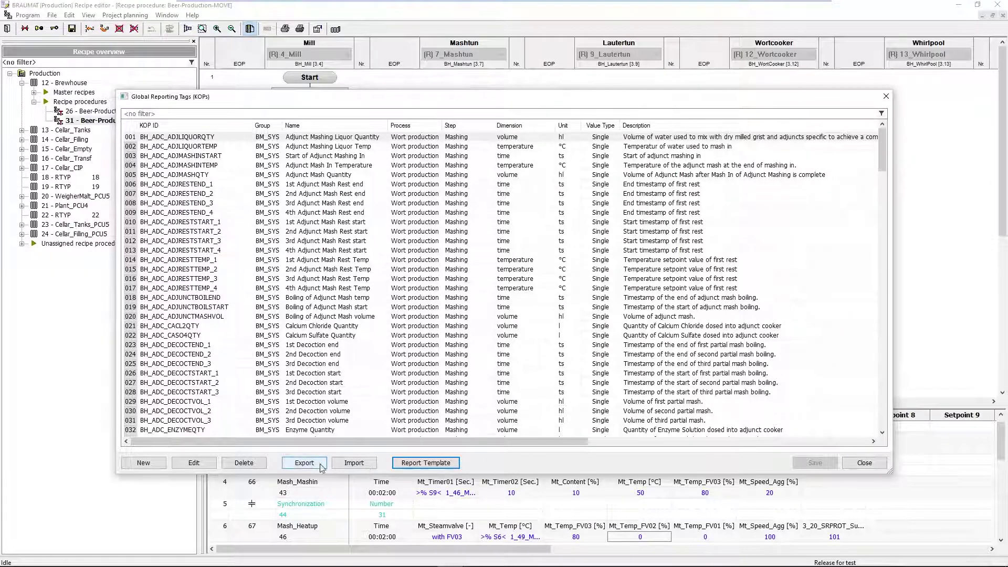
click(354, 462)
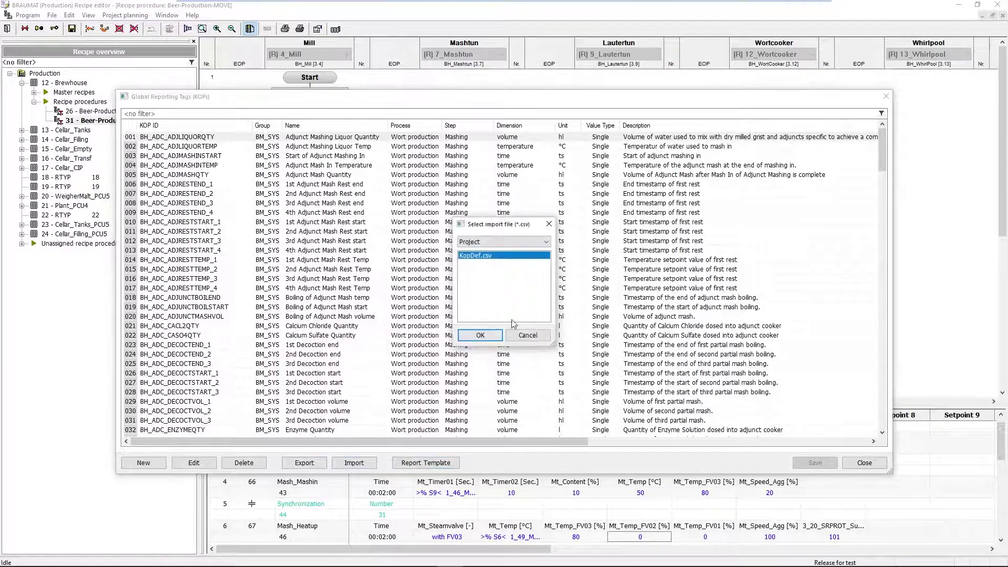
click(546, 242)
click(527, 261)
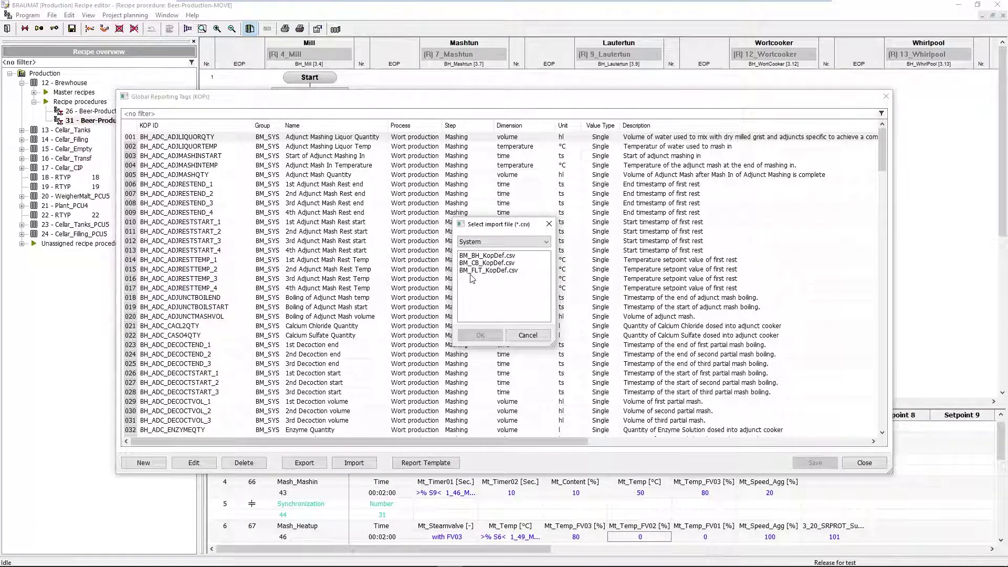
click(527, 335)
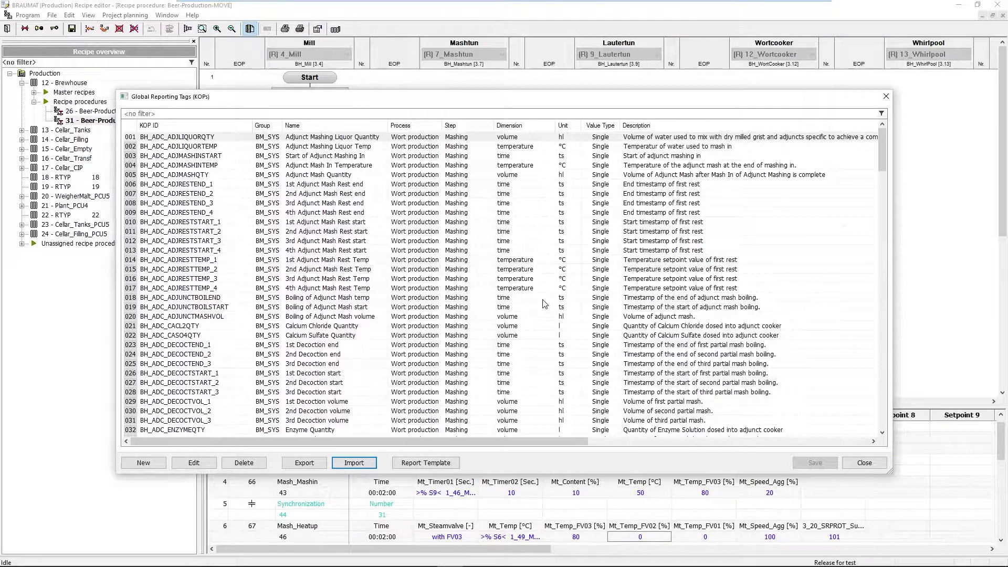
Step: Scroll through the Global Reporting Tags (KOPs) list to review its entries
scroll(510, 255, down, 12)
scroll(507, 252, down, 20)
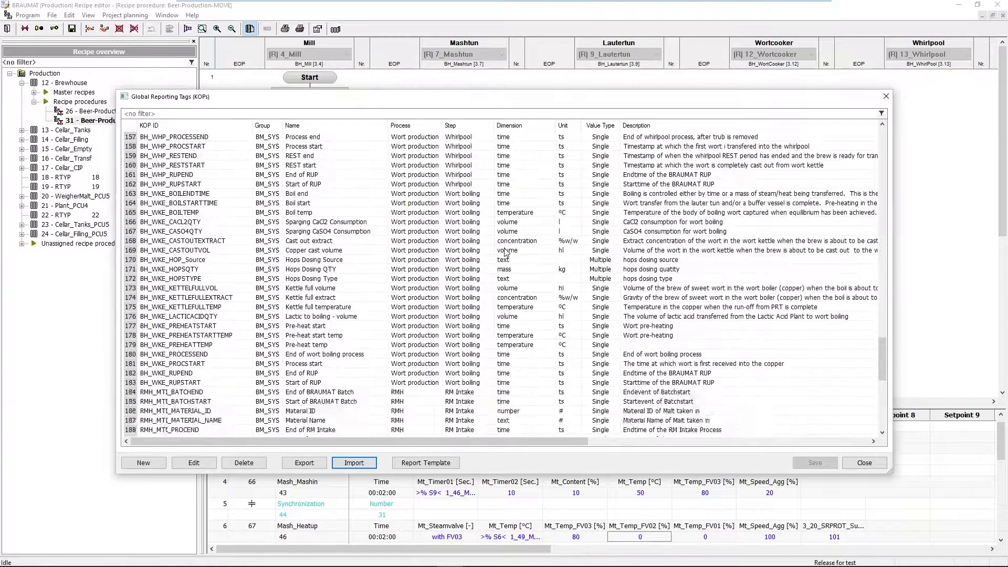
scroll(505, 252, down, 16)
scroll(506, 252, up, 20)
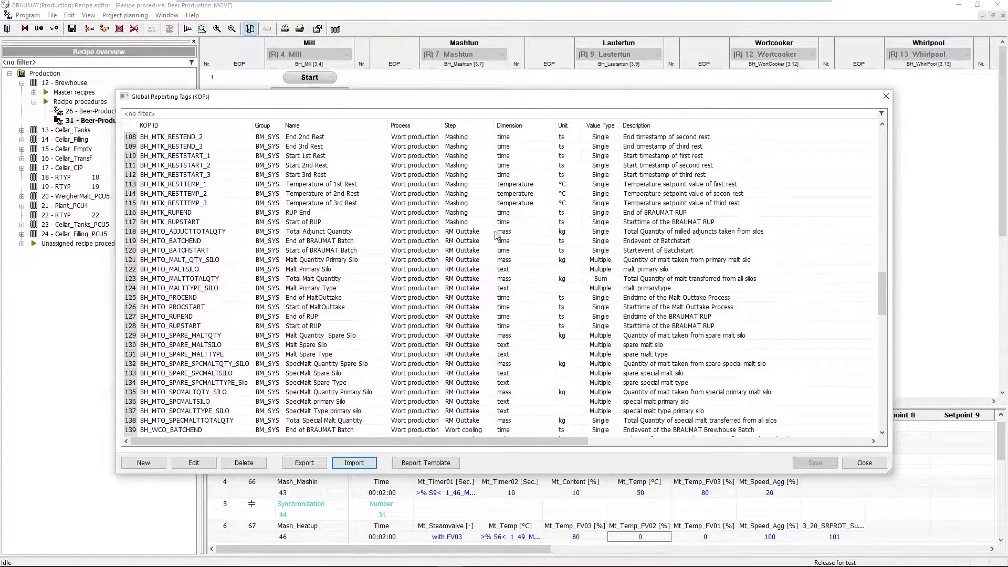
scroll(499, 235, up, 20)
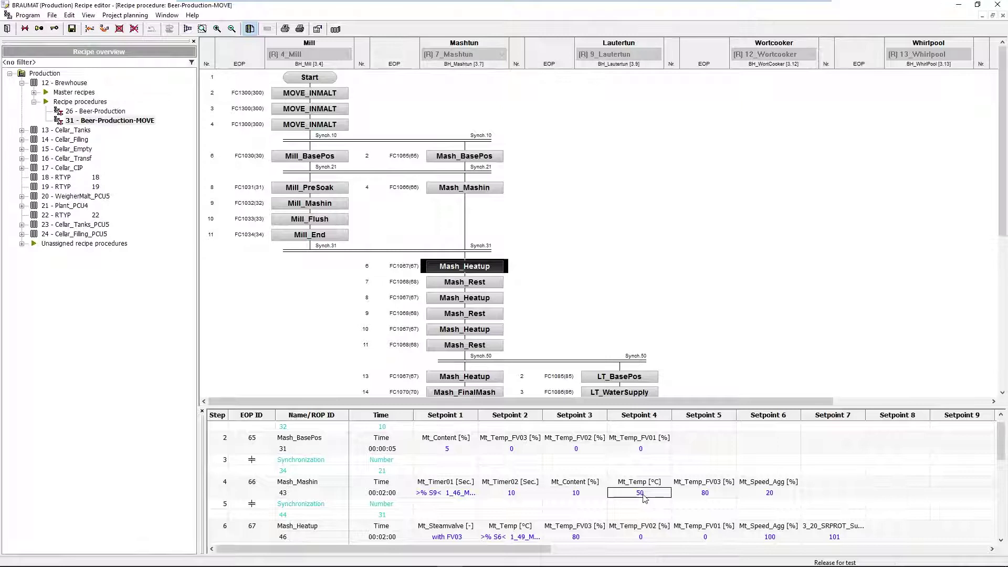
right_click(645, 497)
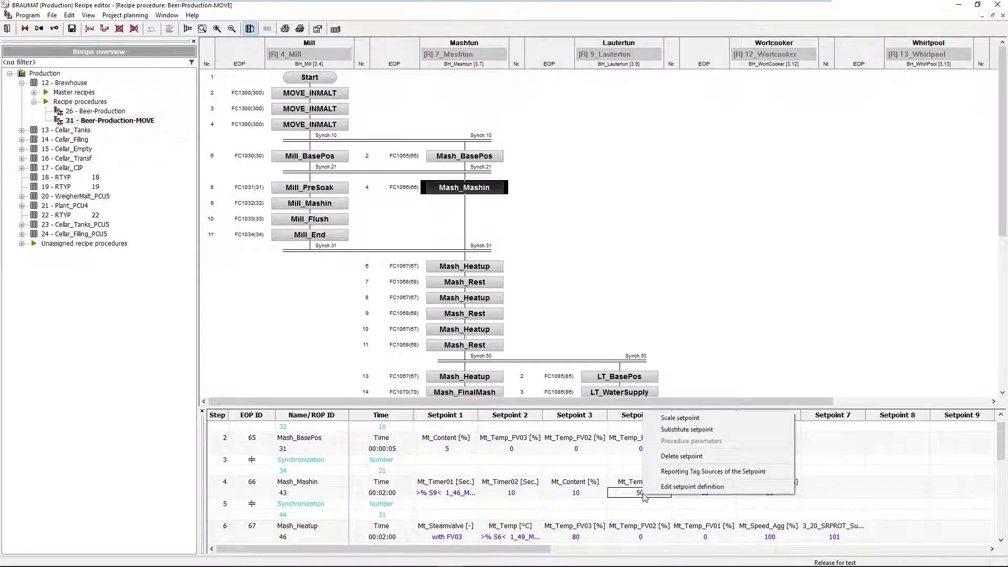
click(705, 474)
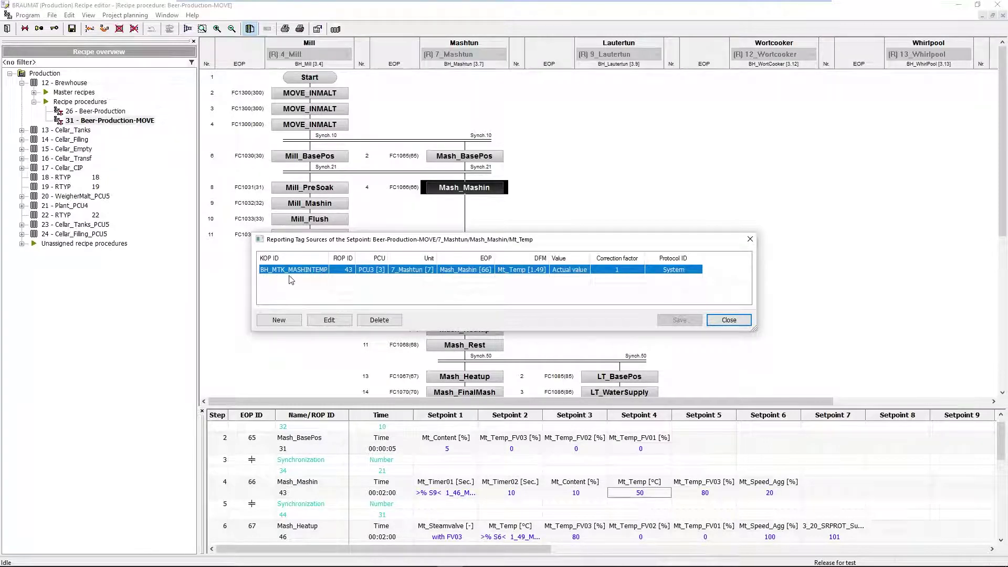
click(749, 239)
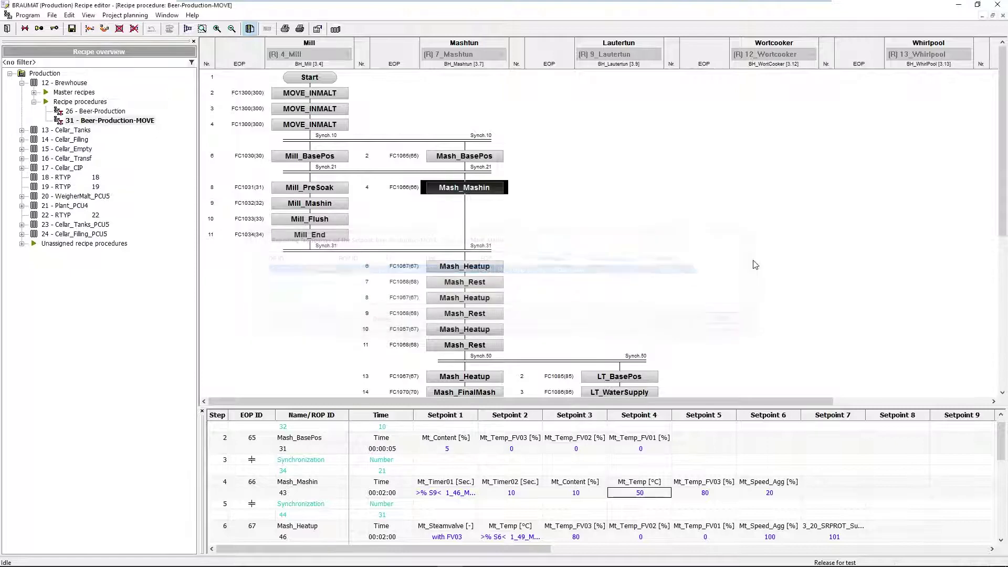
click(482, 301)
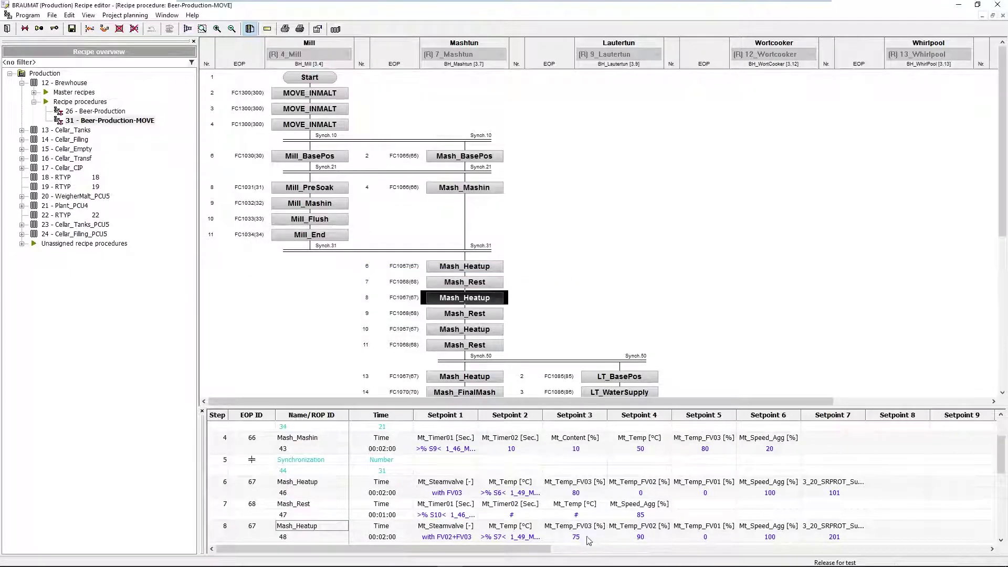
right_click(586, 514)
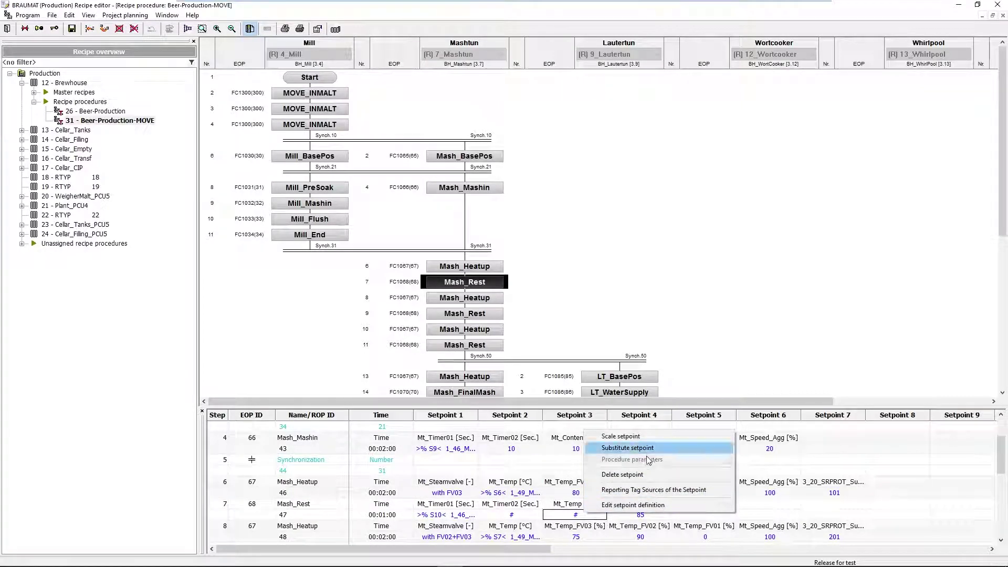
click(645, 491)
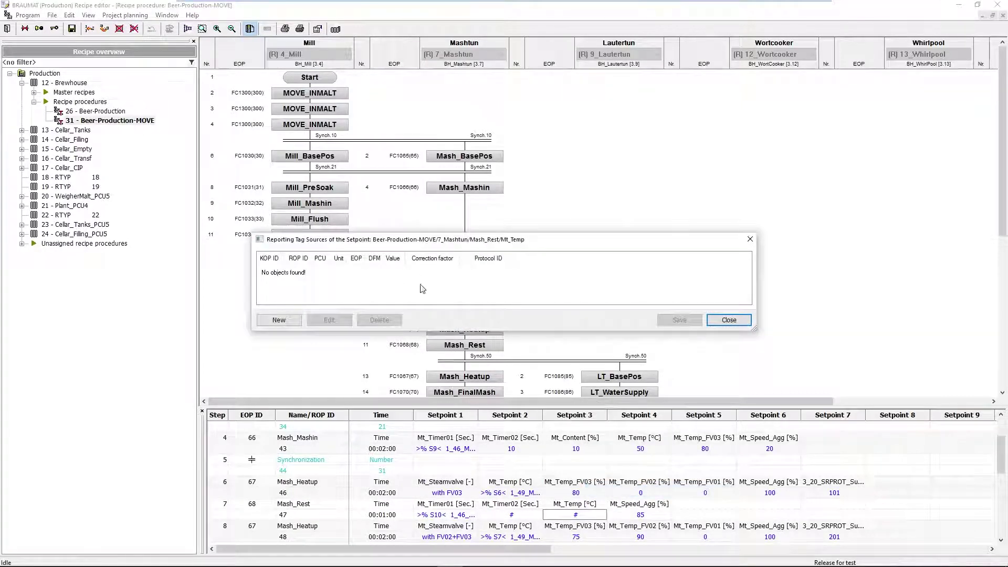
click(718, 321)
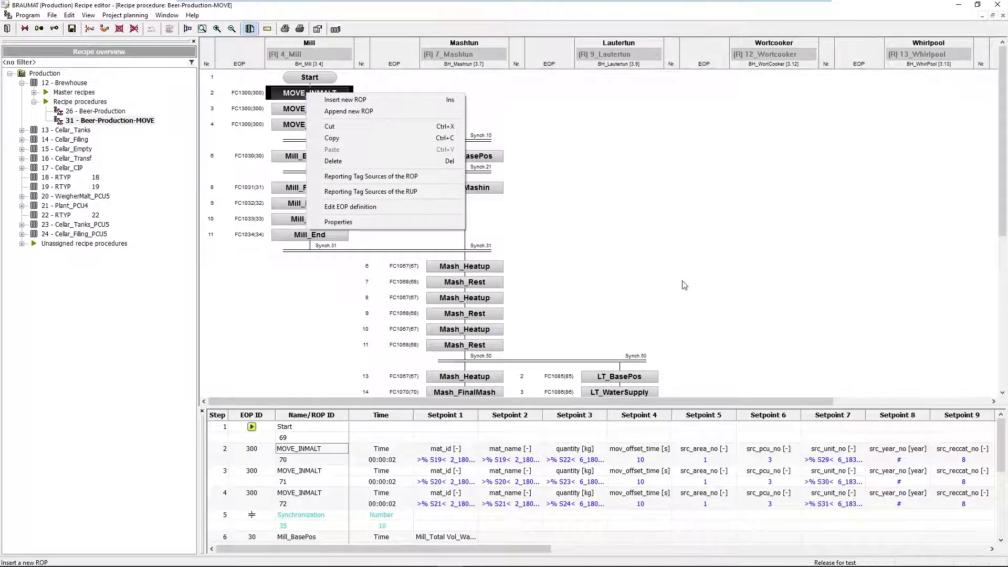
click(678, 294)
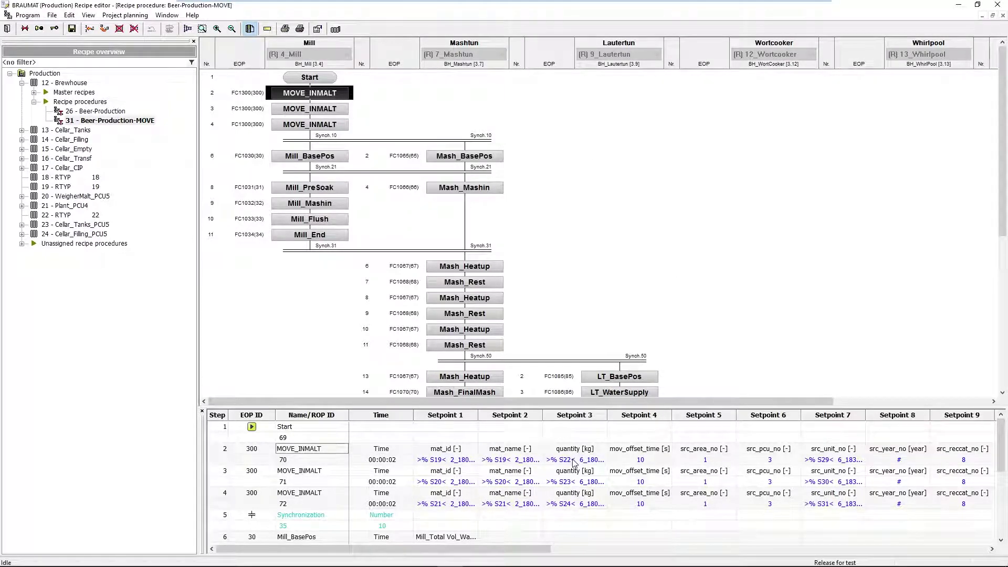
right_click(502, 461)
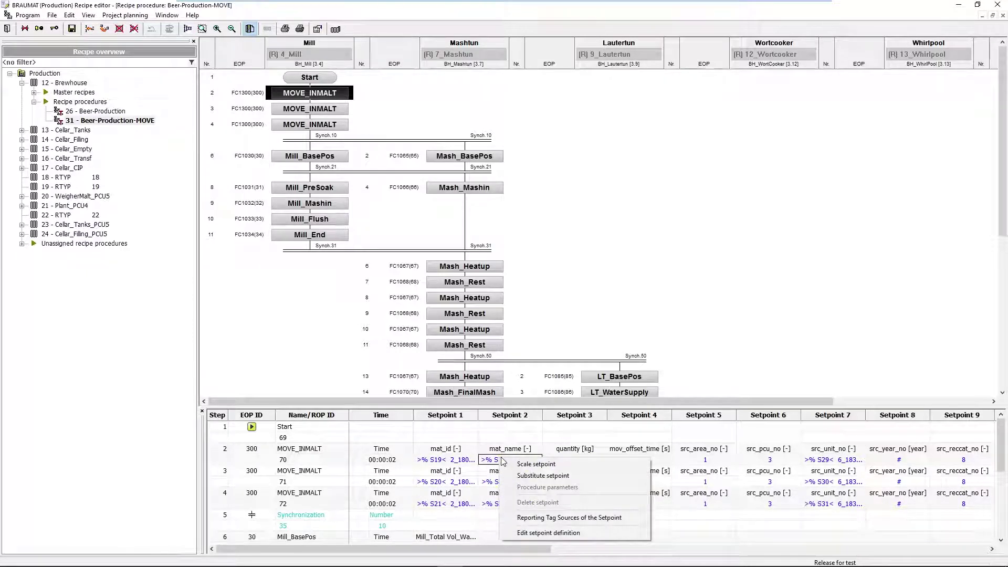
click(534, 519)
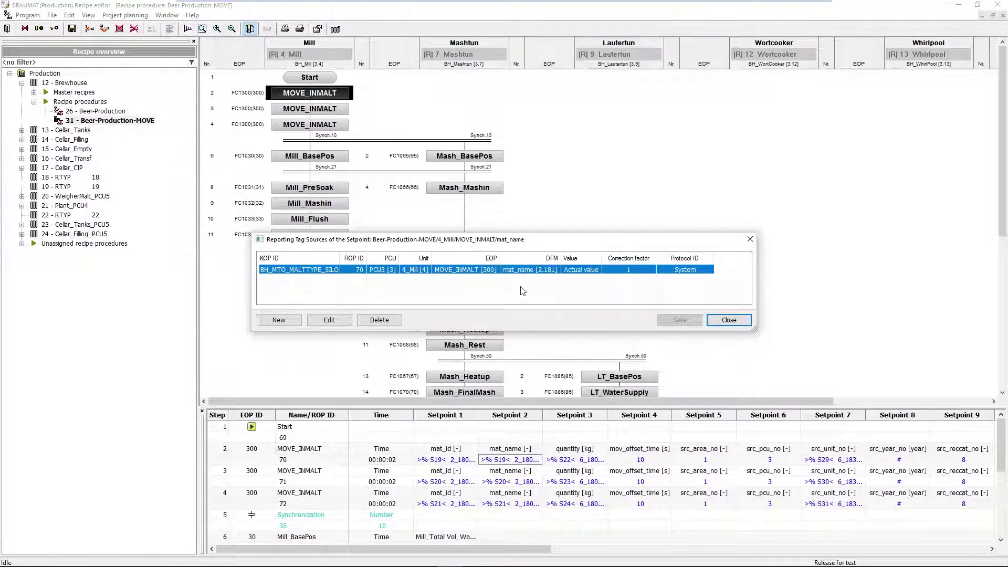
click(729, 320)
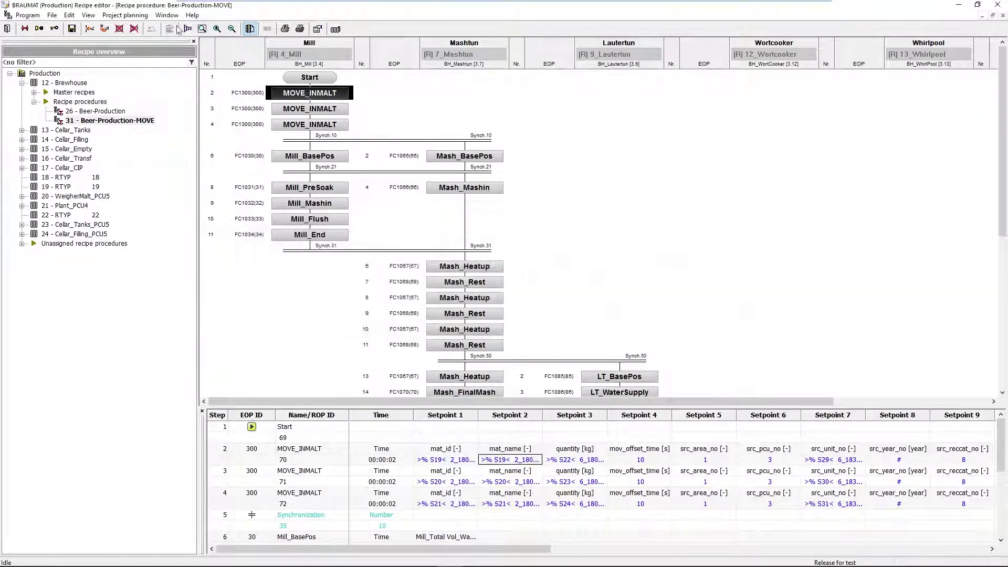
click(132, 15)
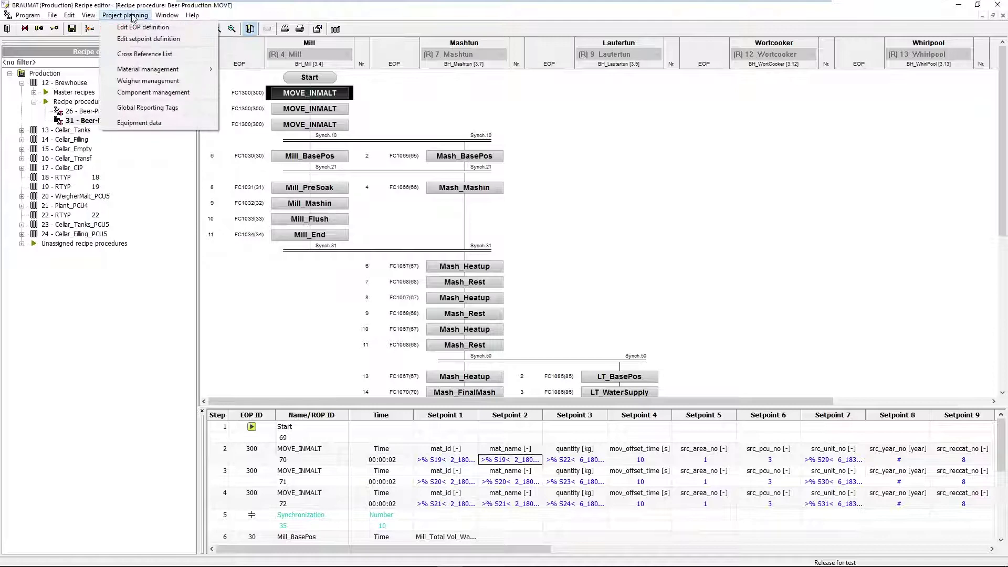
click(152, 106)
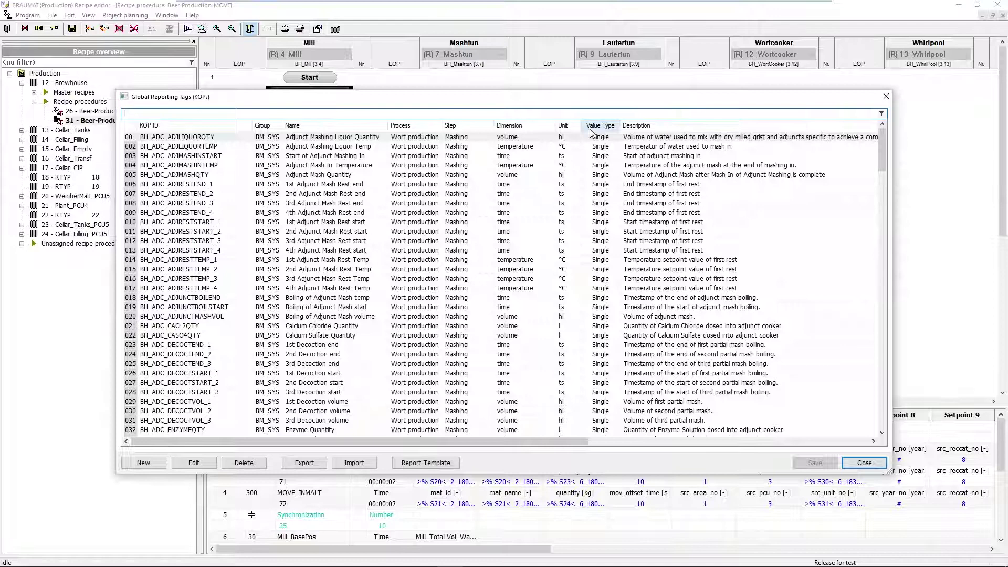
drag(878, 168, 871, 387)
scroll(718, 196, up, 20)
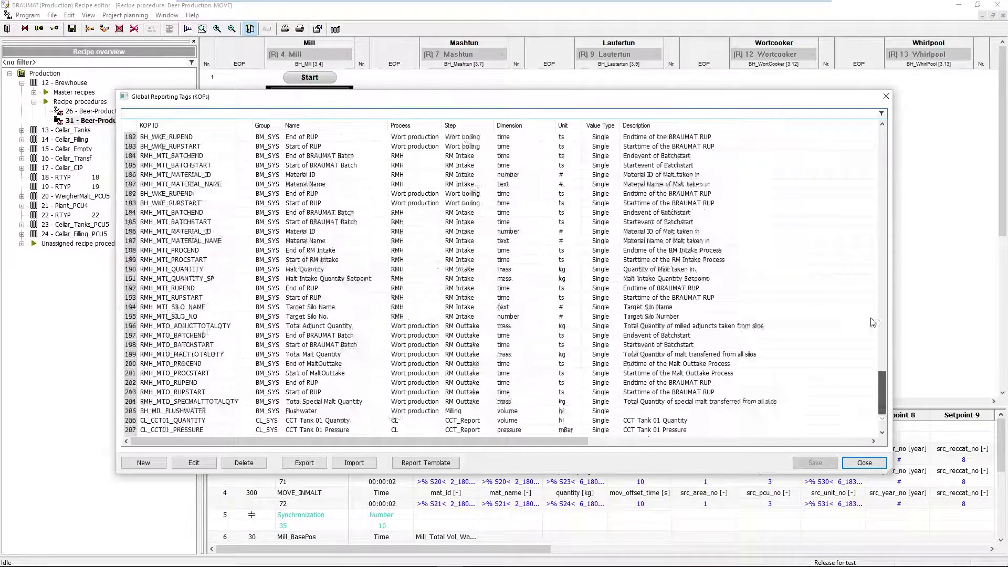
click(600, 126)
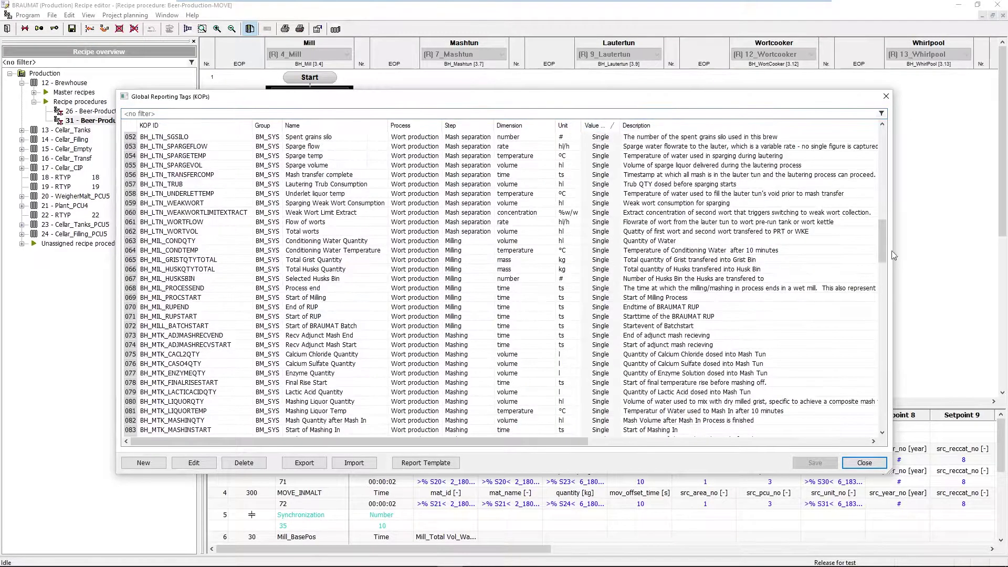
scroll(882, 287, down, 3)
scroll(882, 288, down, 20)
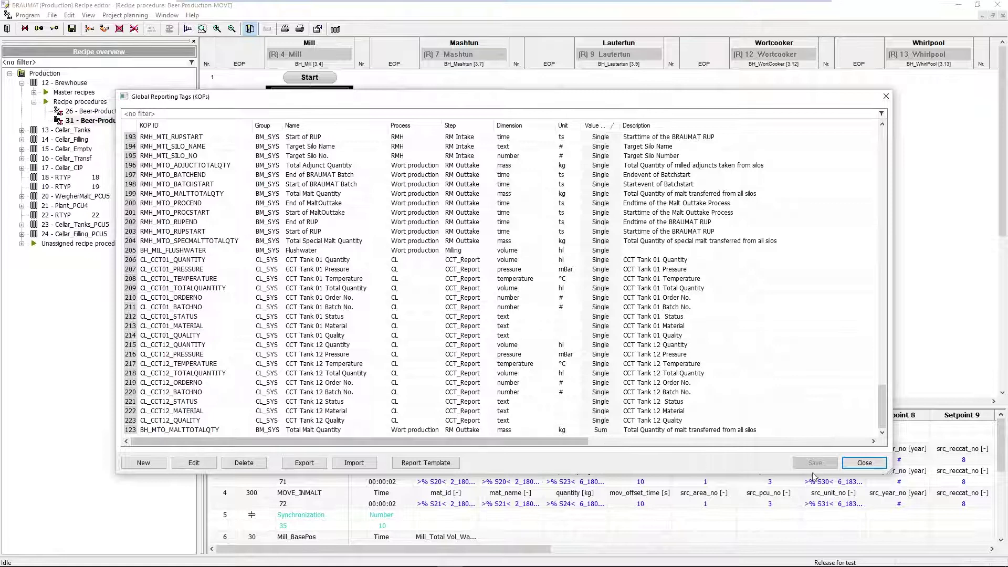
click(864, 462)
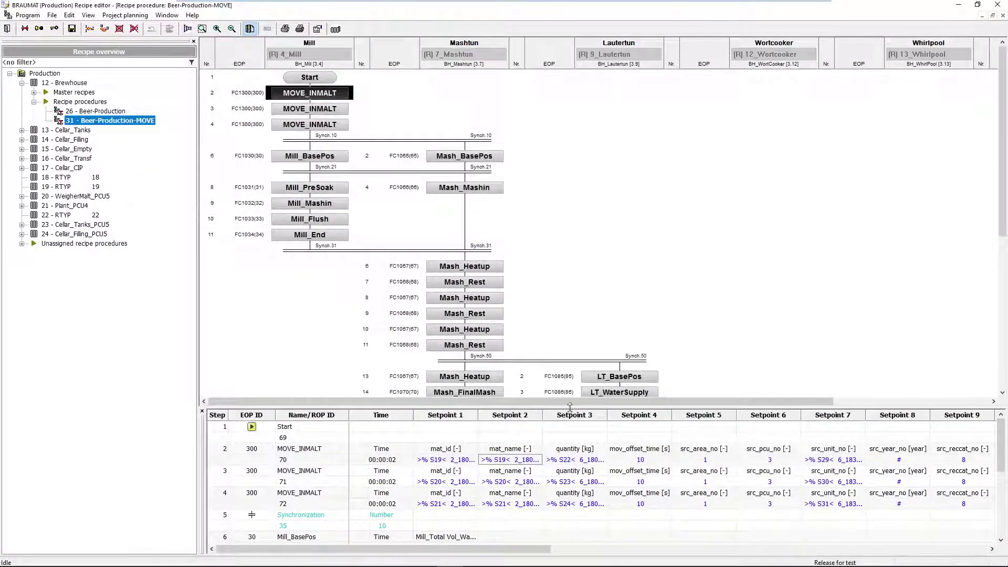
right_click(571, 465)
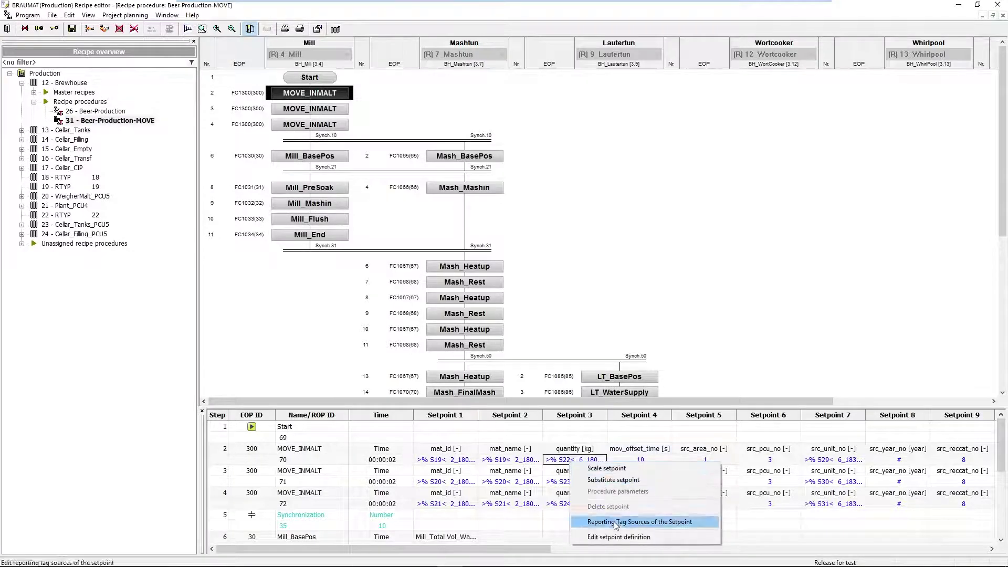
click(630, 522)
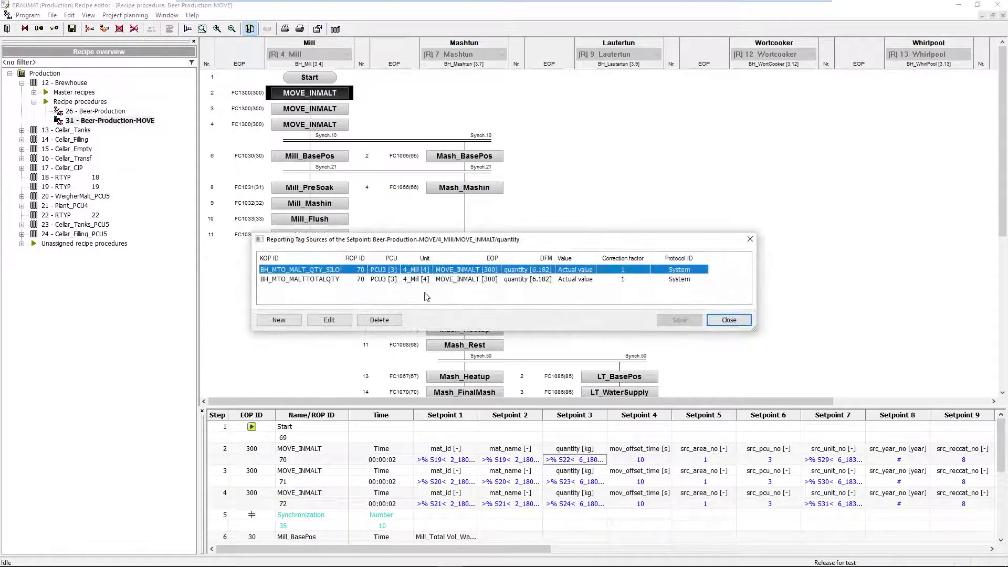
click(317, 279)
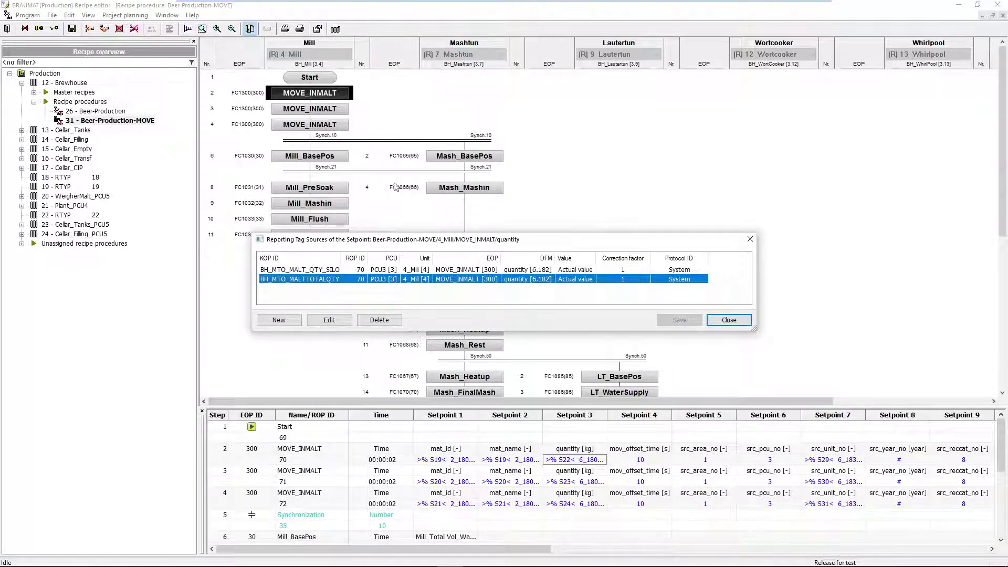
click(730, 321)
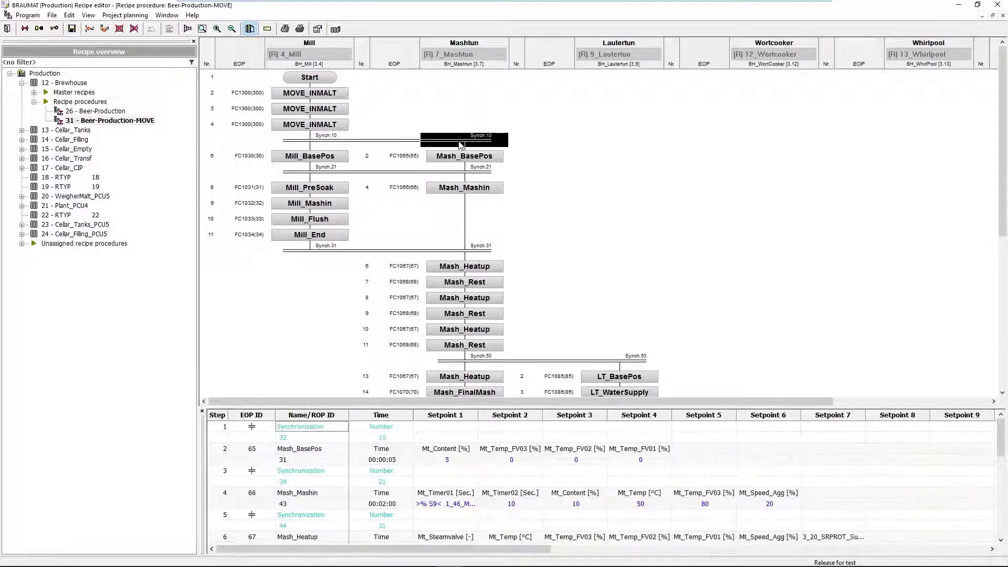
right_click(460, 143)
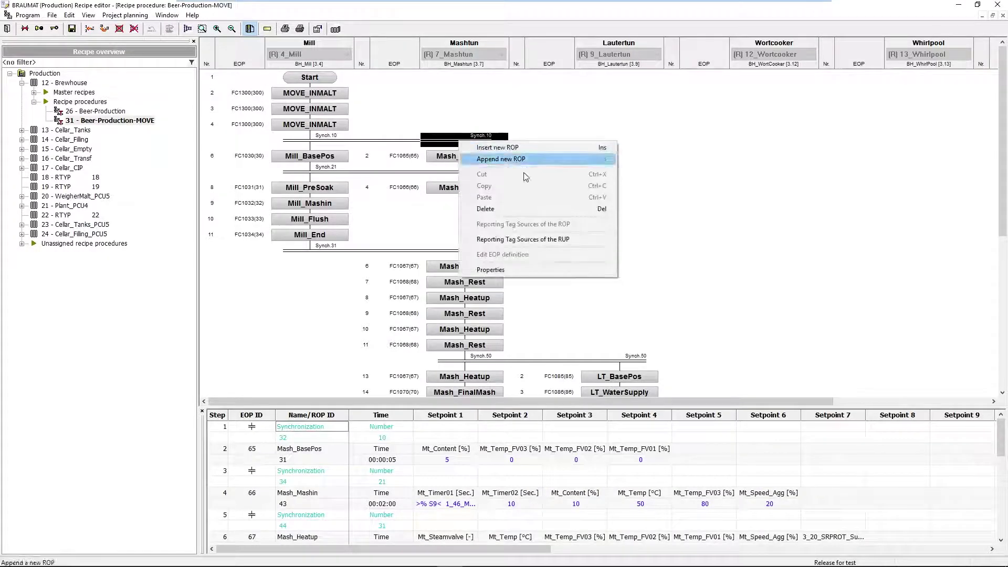
click(541, 239)
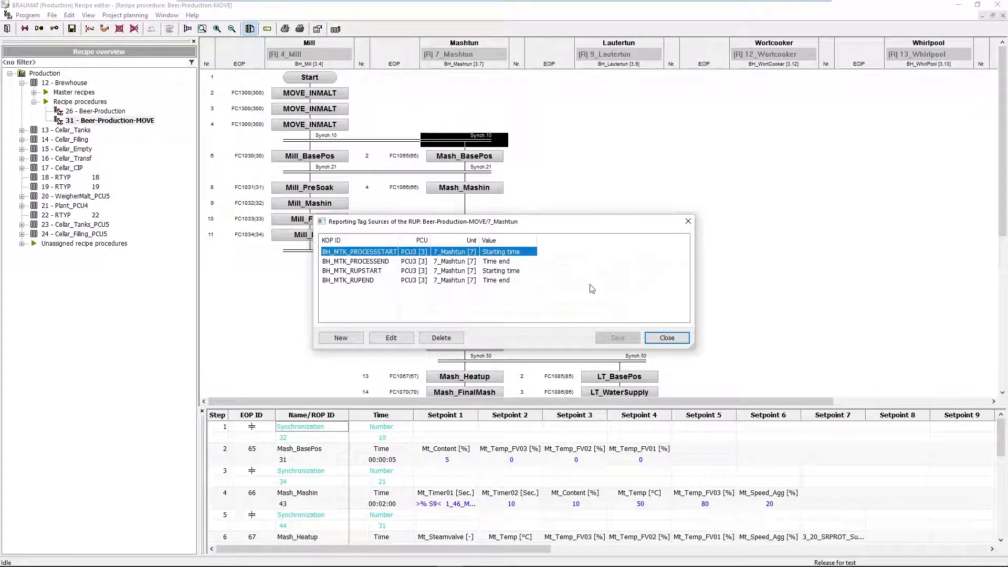
Step: Close the unit's tag list and show all reporting tag sources of Beer-Production-MOVE
click(664, 339)
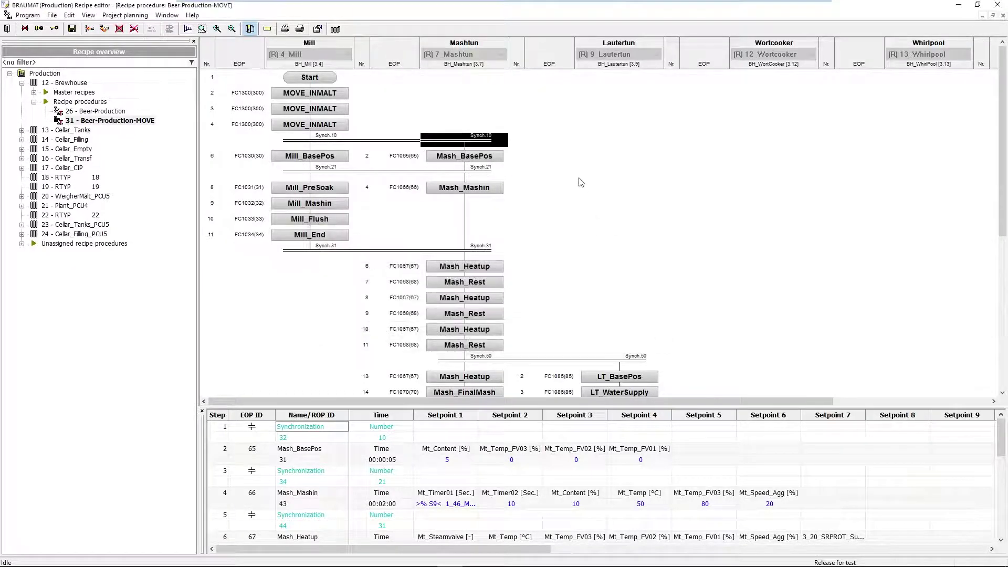
right_click(522, 98)
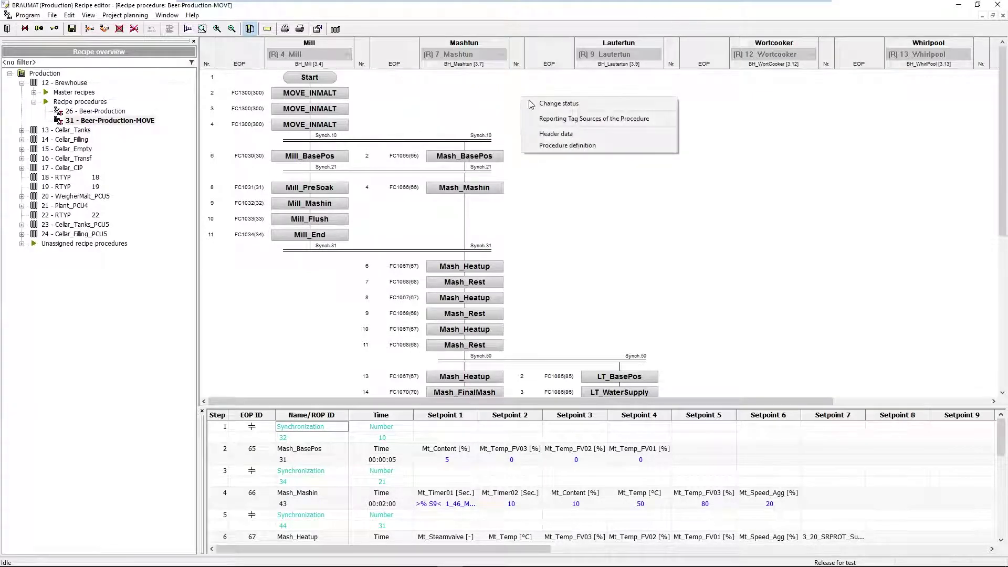
click(553, 120)
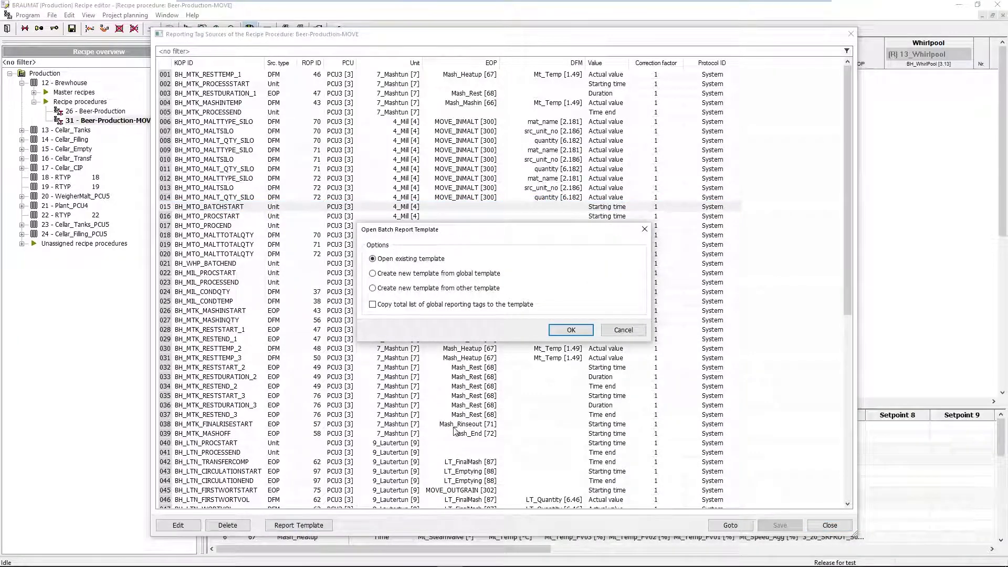
Step: Open the existing RecProcReport_00031 template, review its raw data sheet, and close it without saving
click(566, 329)
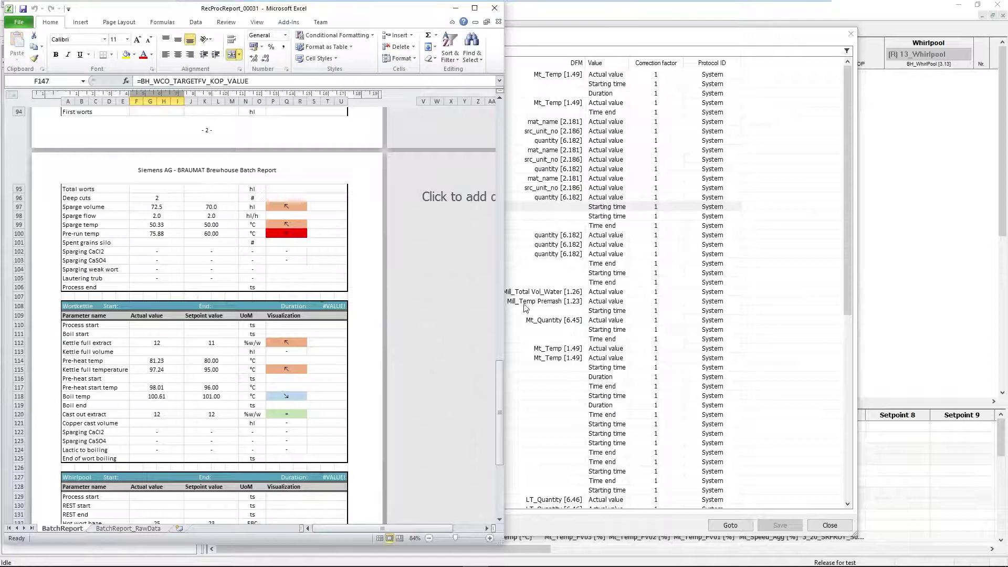
scroll(336, 301, up, 20)
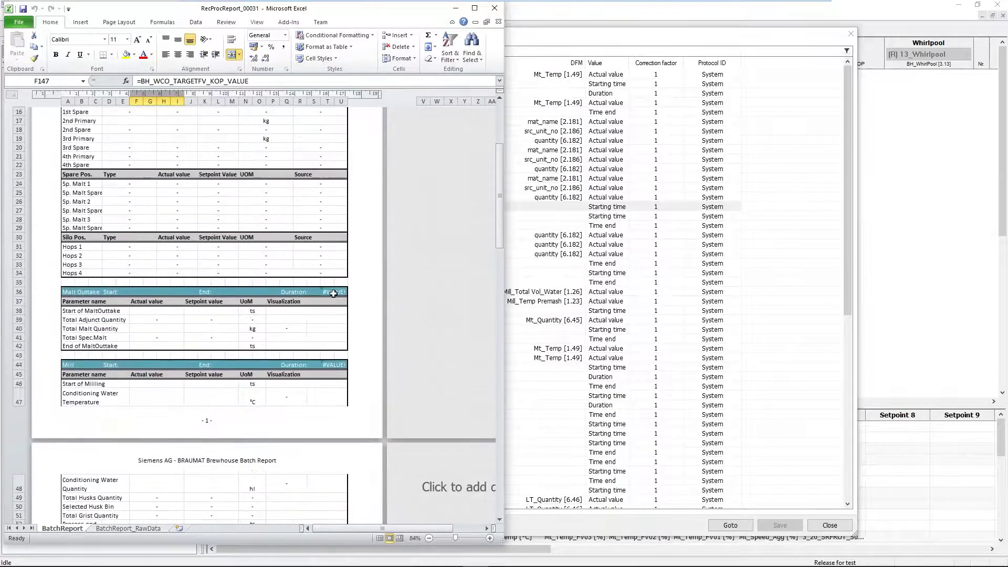
scroll(334, 294, up, 5)
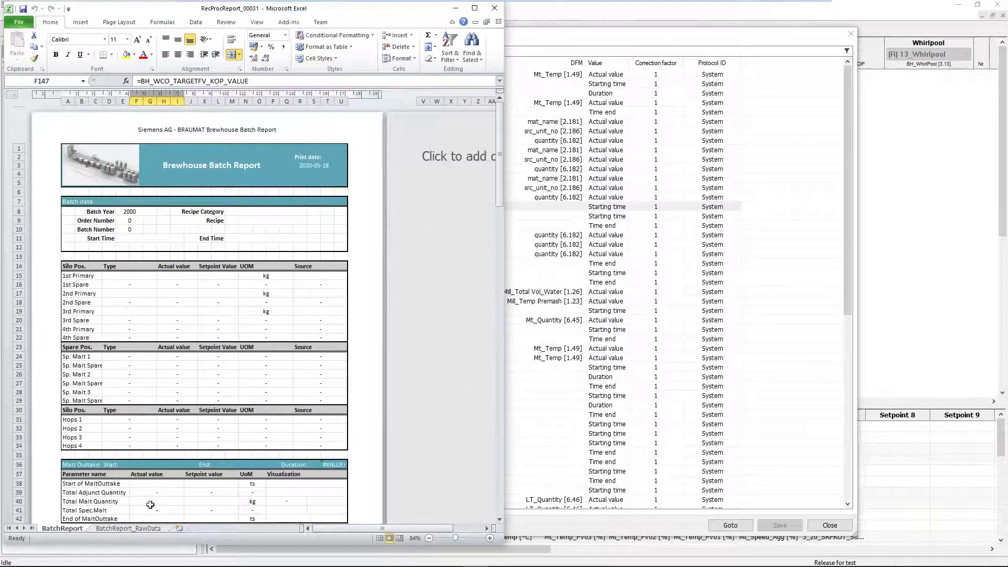
click(139, 530)
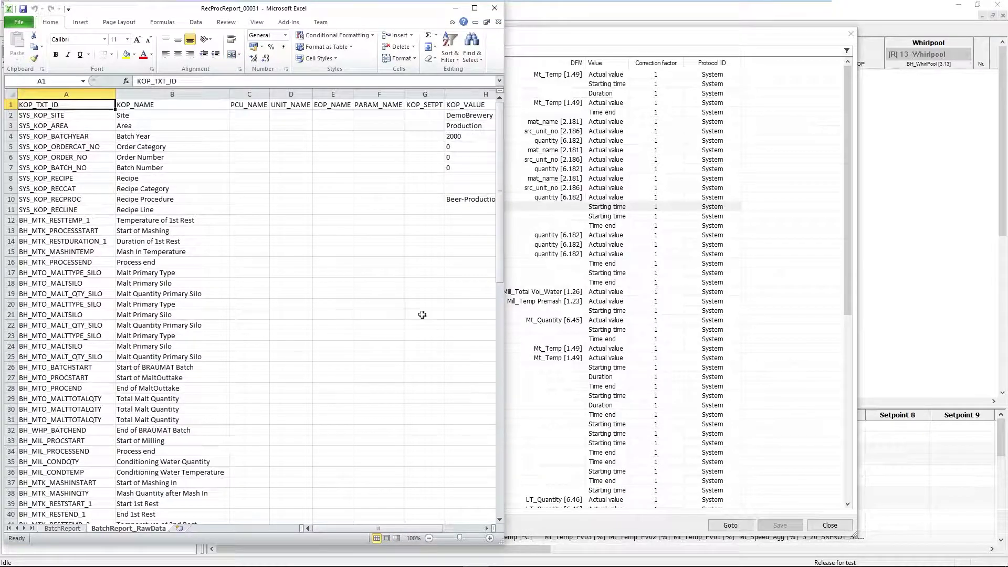
scroll(501, 269, down, 11)
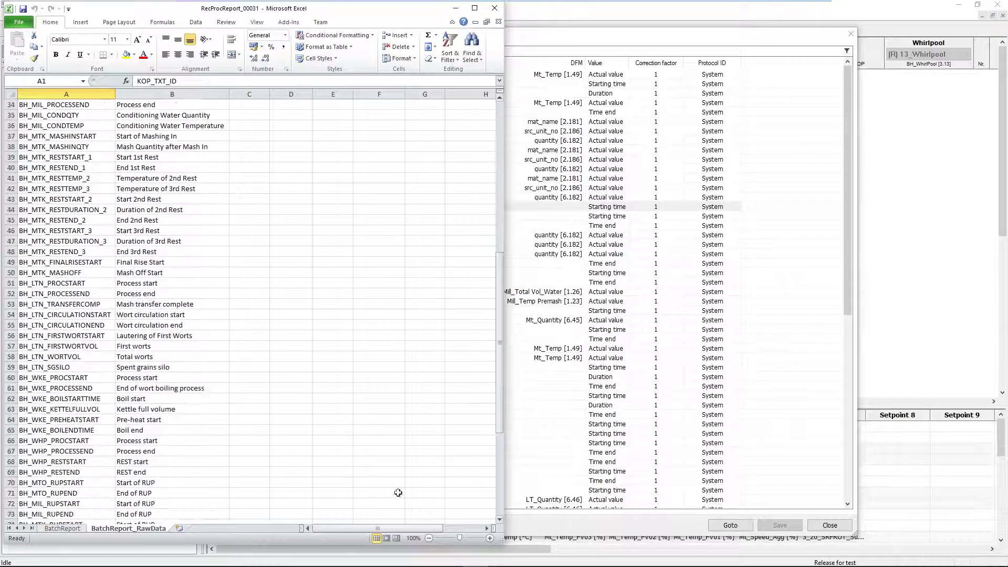
click(487, 528)
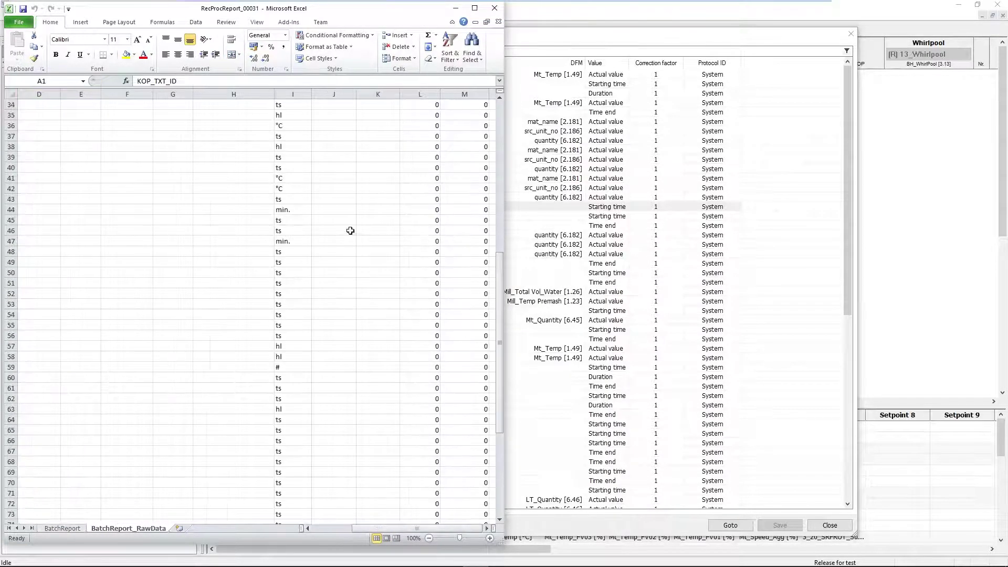
scroll(212, 199, up, 11)
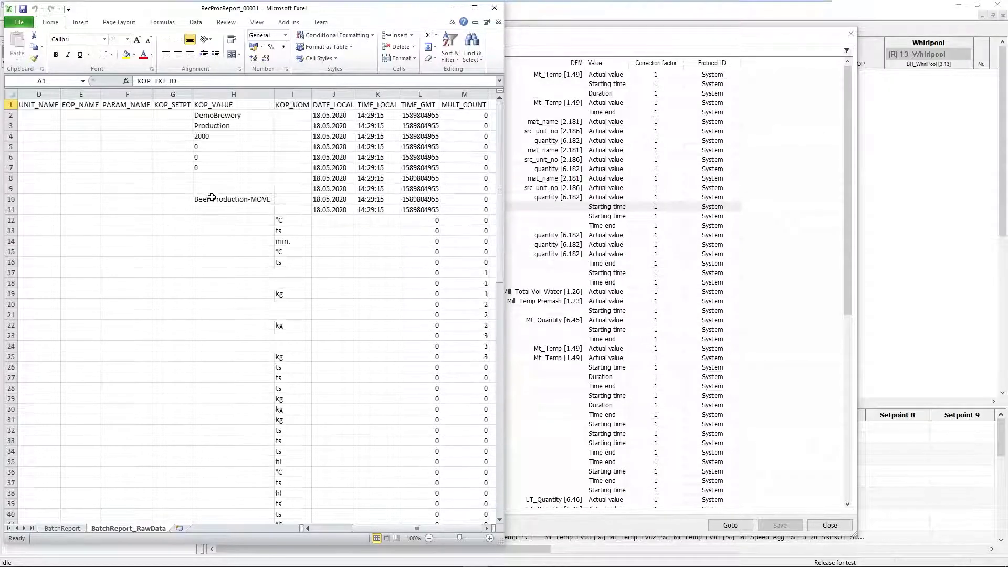
click(499, 21)
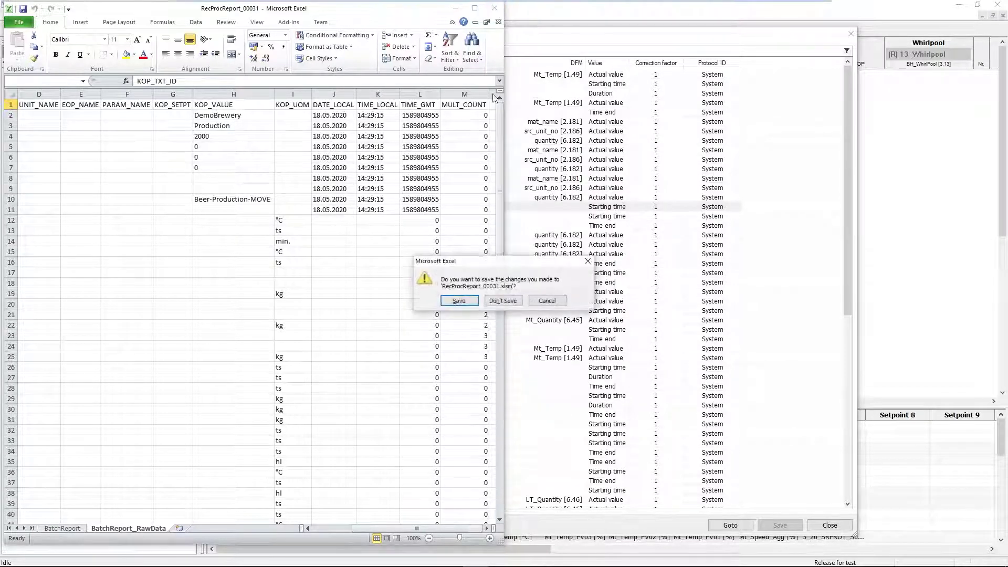
click(501, 302)
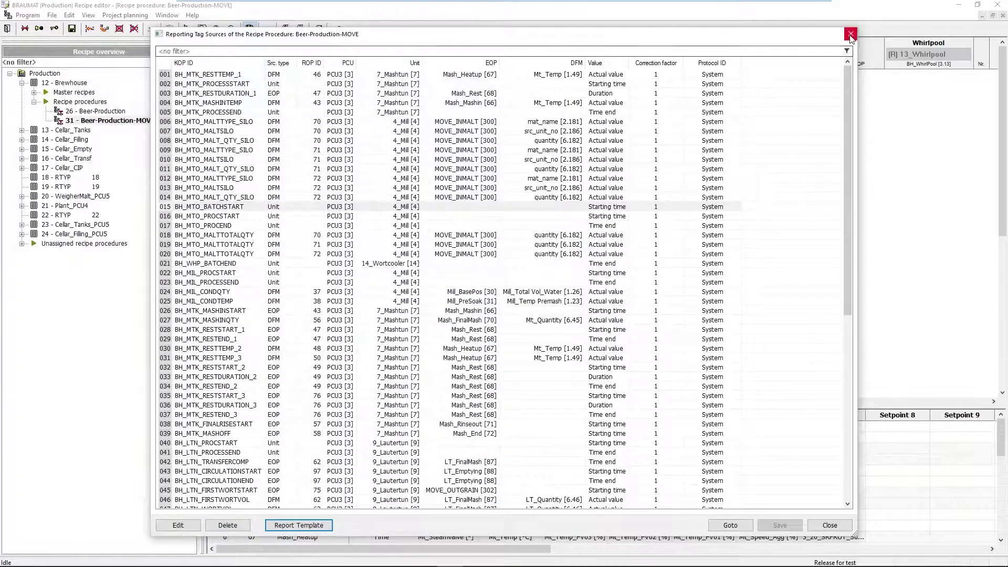
Step: Close the tag sources list, minimize the Recipe editor, and release the held BH_Mashtun sequence
click(851, 33)
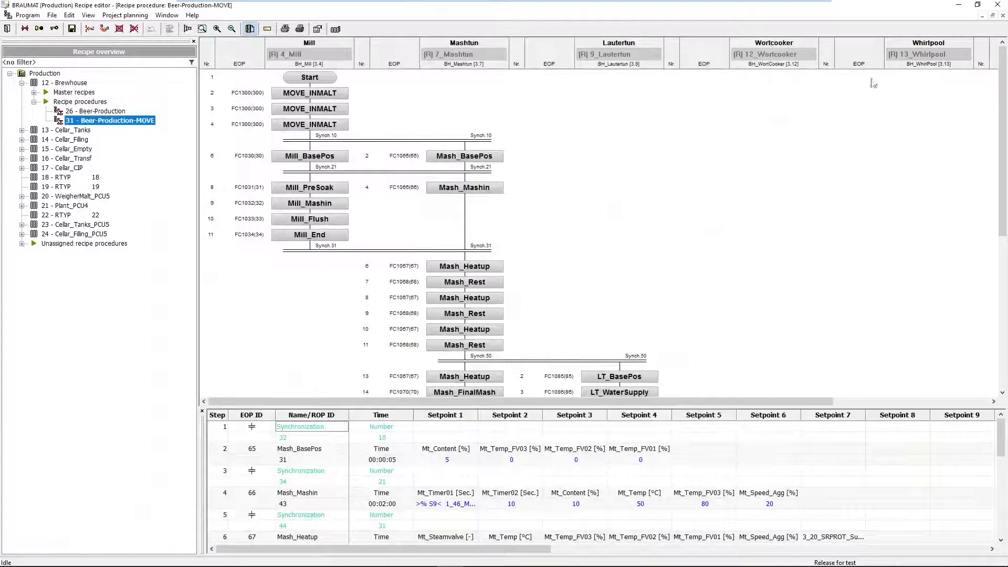
click(958, 6)
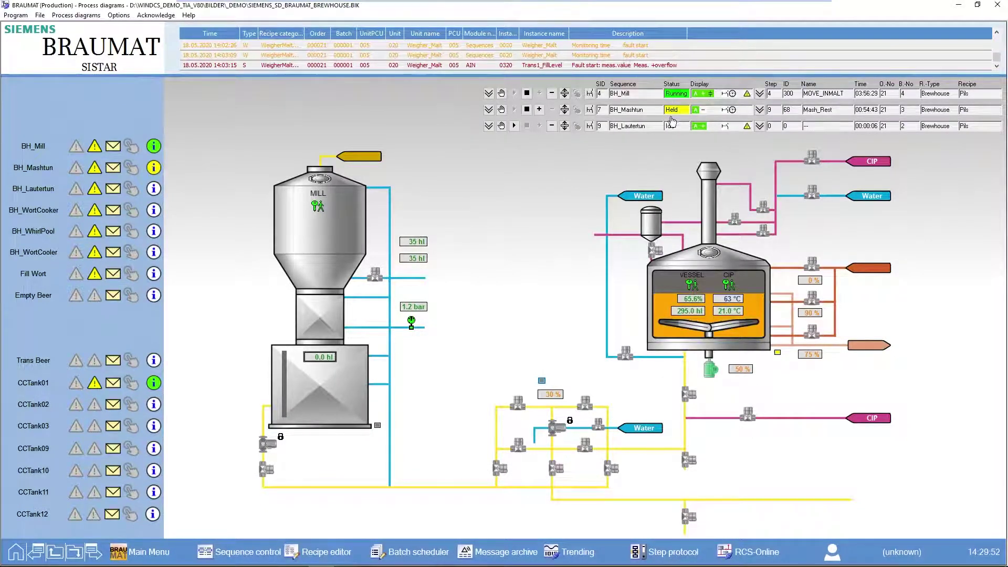
click(538, 112)
Step: In Batch Manager's archive, request a Batch Report for Order 21 batch 2
mouse_move(475, 564)
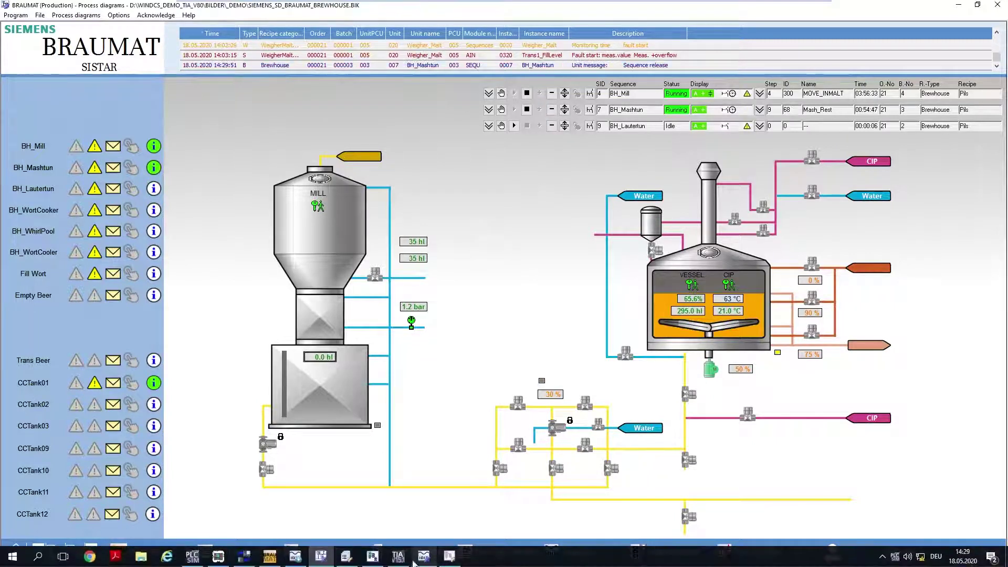
click(346, 556)
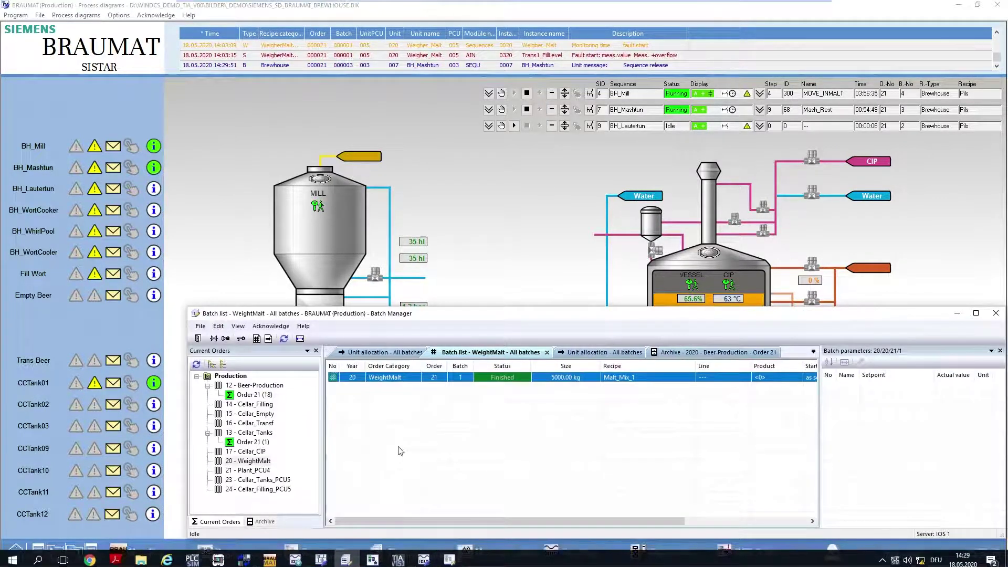
click(271, 523)
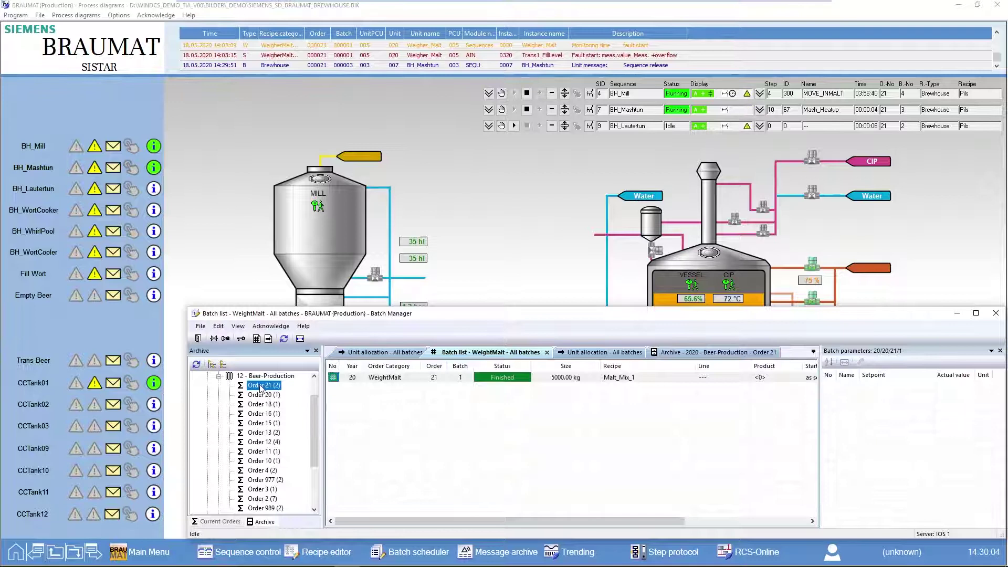
right_click(501, 379)
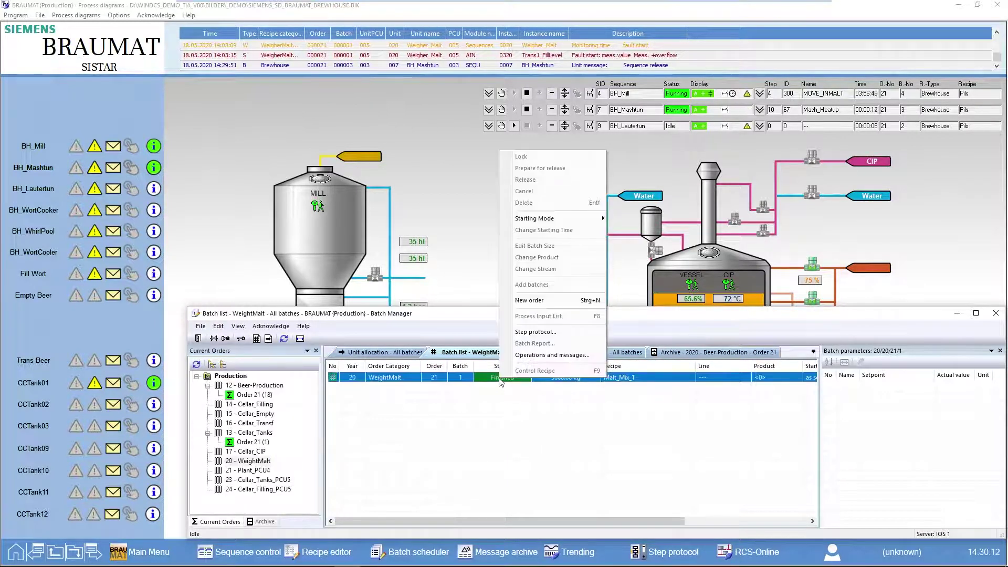
click(255, 395)
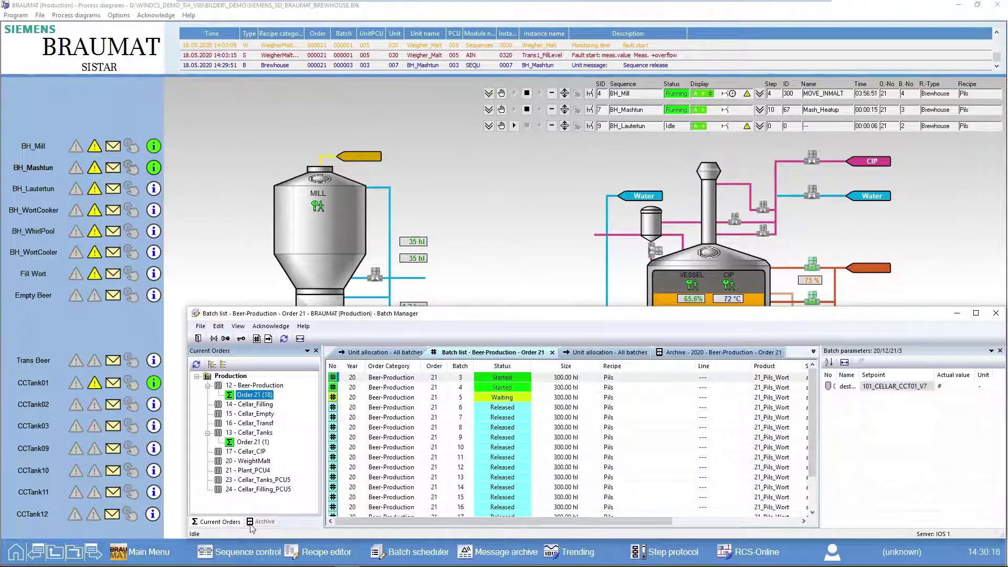
click(261, 522)
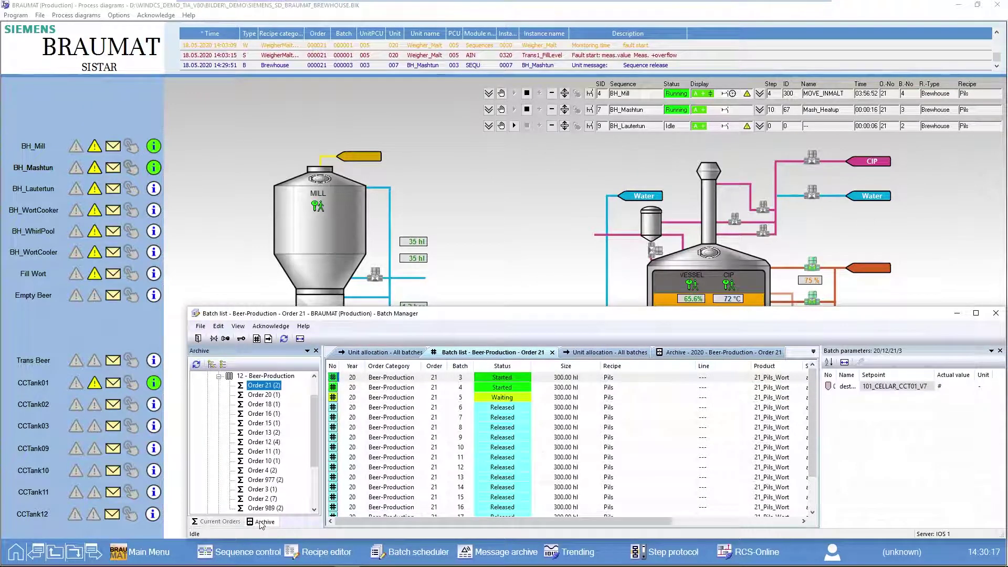
click(265, 395)
click(260, 385)
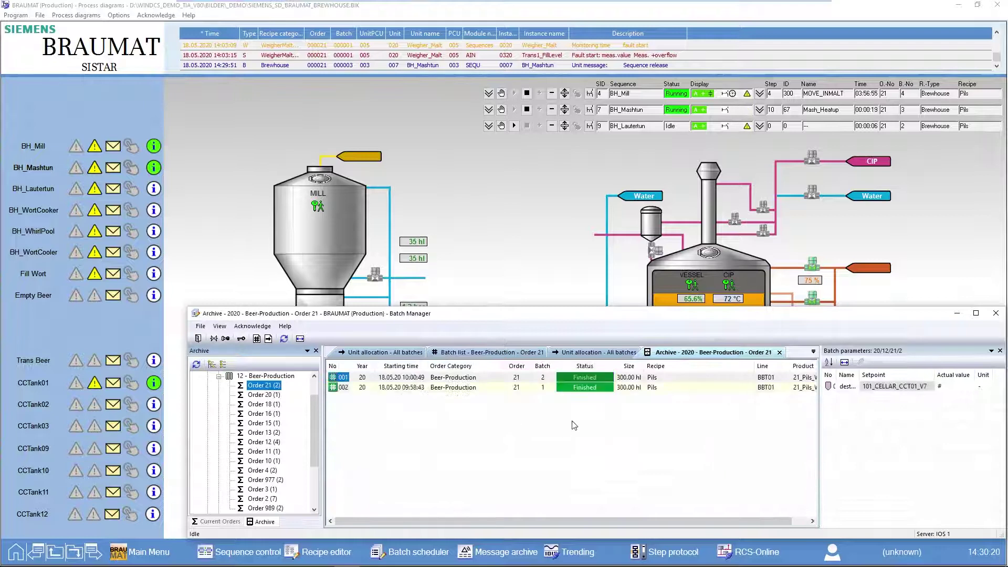
click(574, 378)
right_click(575, 376)
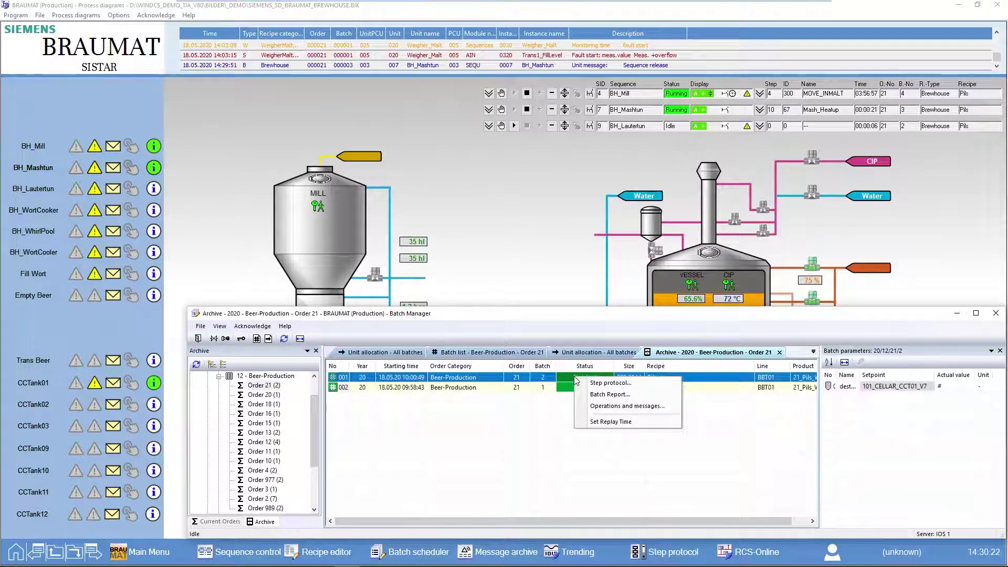
click(600, 396)
Step: Create the Order 21 batch 2 report and check the value links in H17, H19 and F40
click(599, 474)
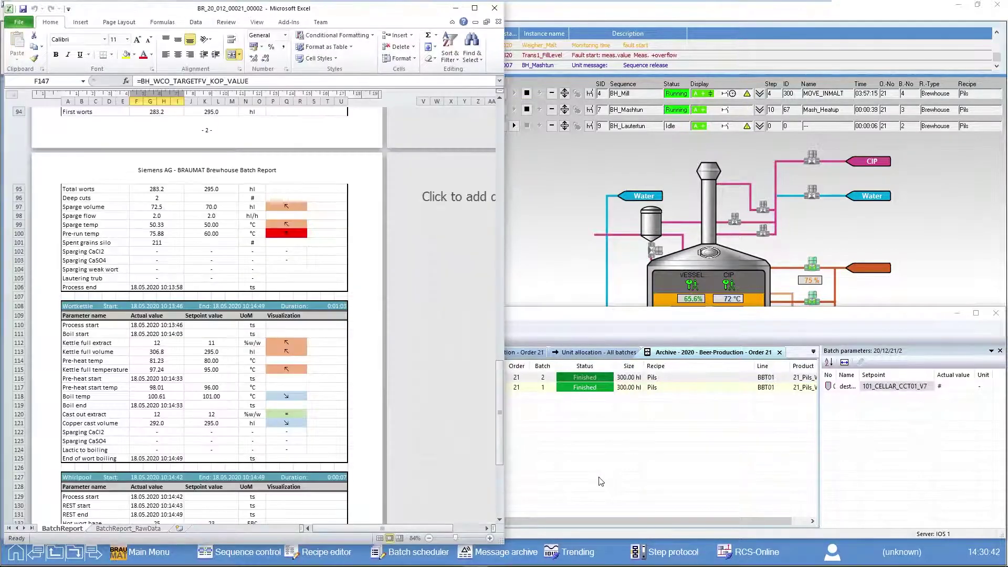
scroll(376, 355, up, 12)
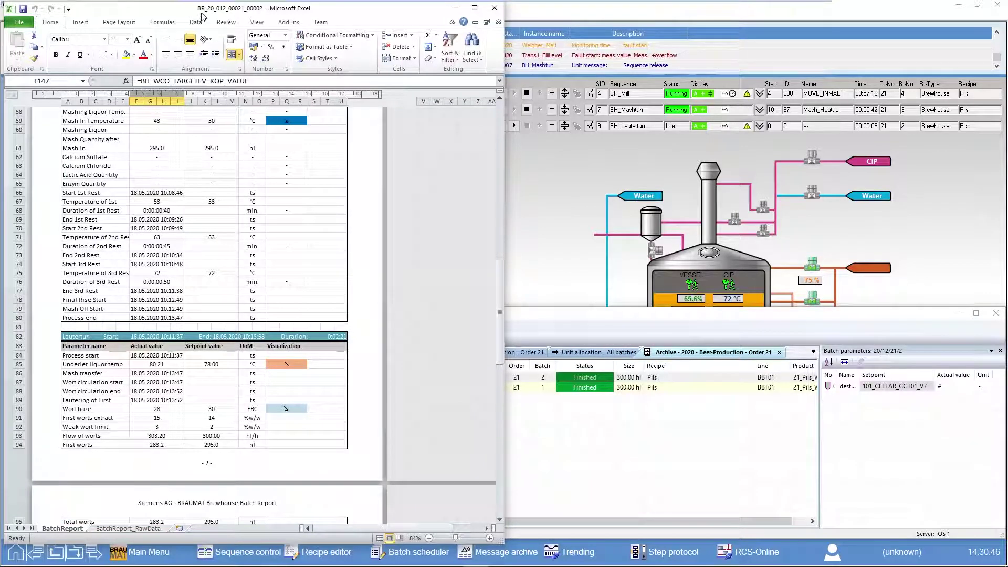
scroll(244, 183, up, 20)
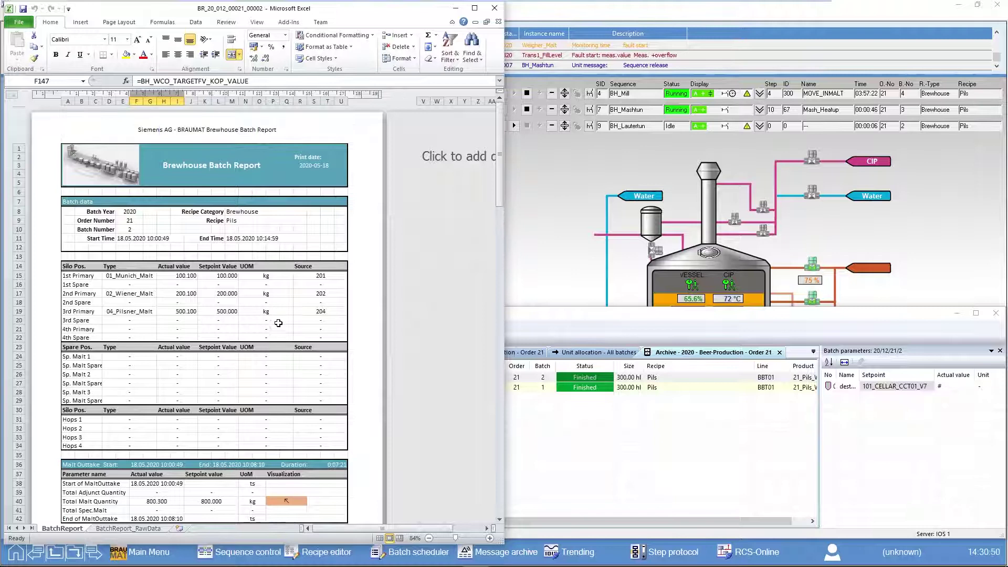
click(186, 293)
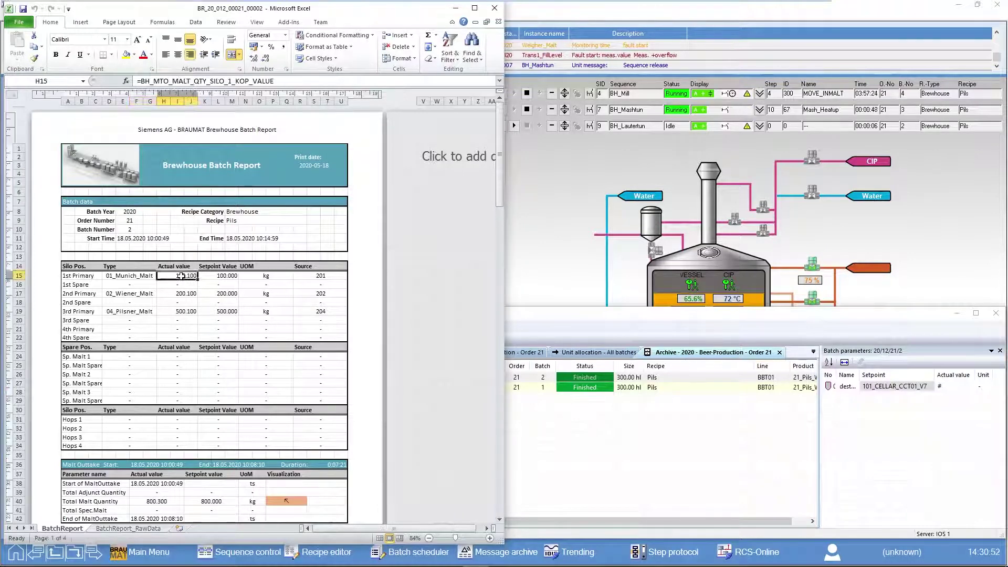
click(189, 311)
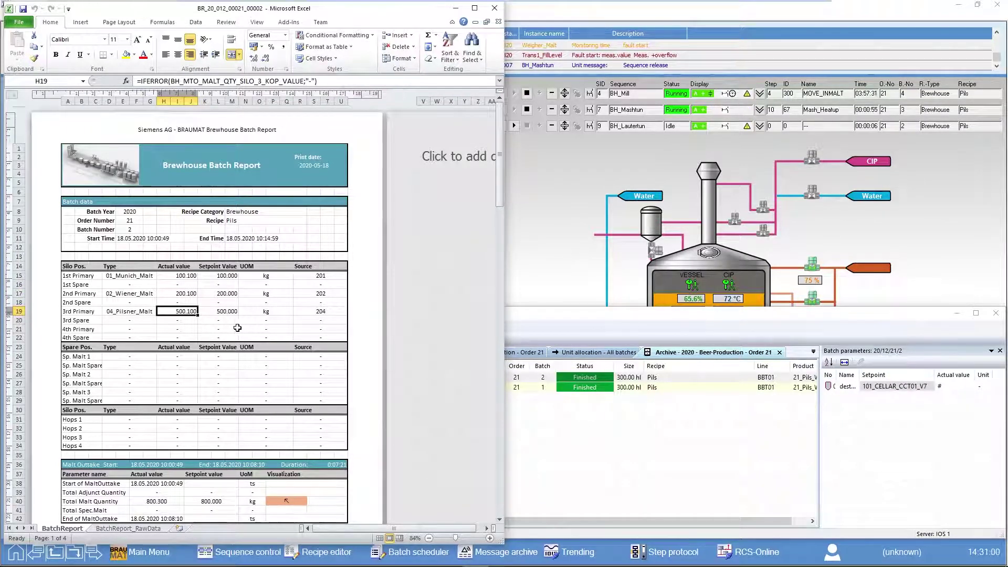
scroll(240, 322, down, 2)
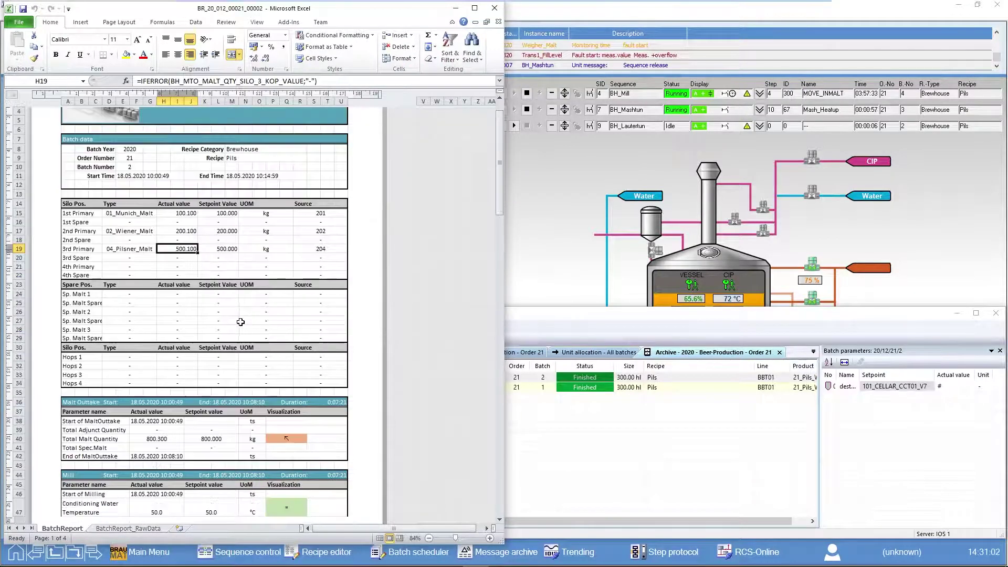
click(173, 439)
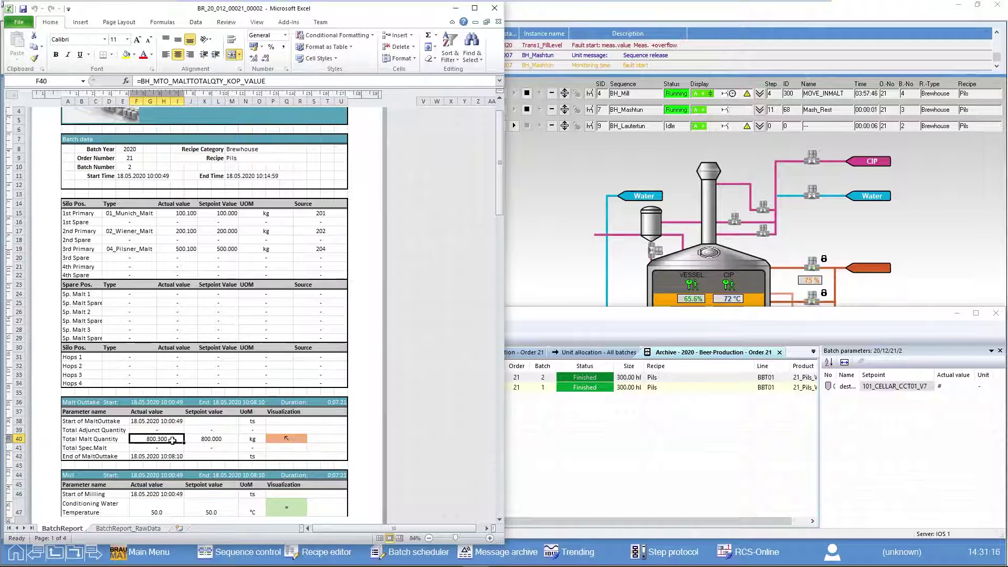
Step: Check the visualization formulas in P47, P48 and P59, then view the BatchReport_RawData sheet
scroll(174, 446, down, 3)
scroll(173, 440, down, 8)
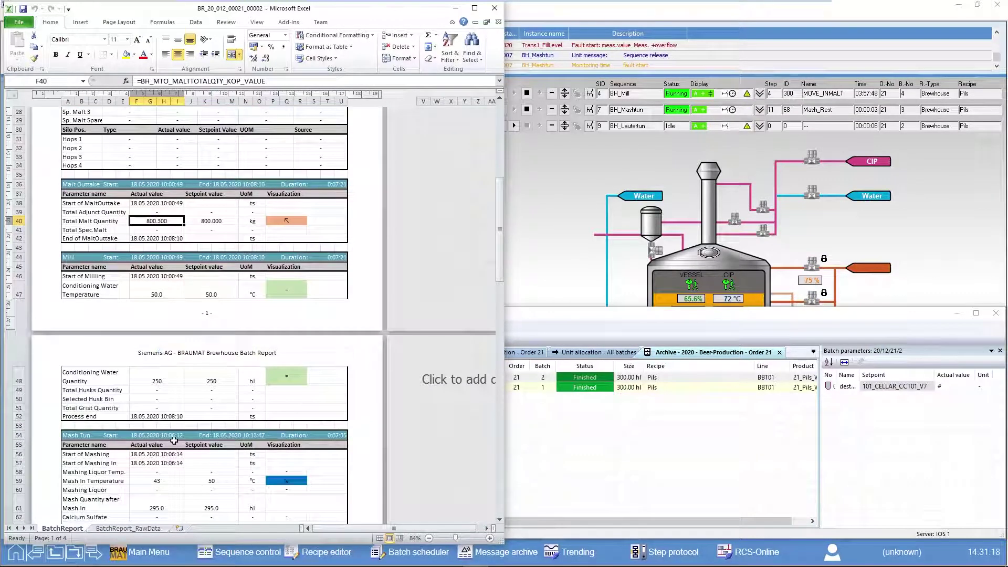
scroll(207, 423, down, 13)
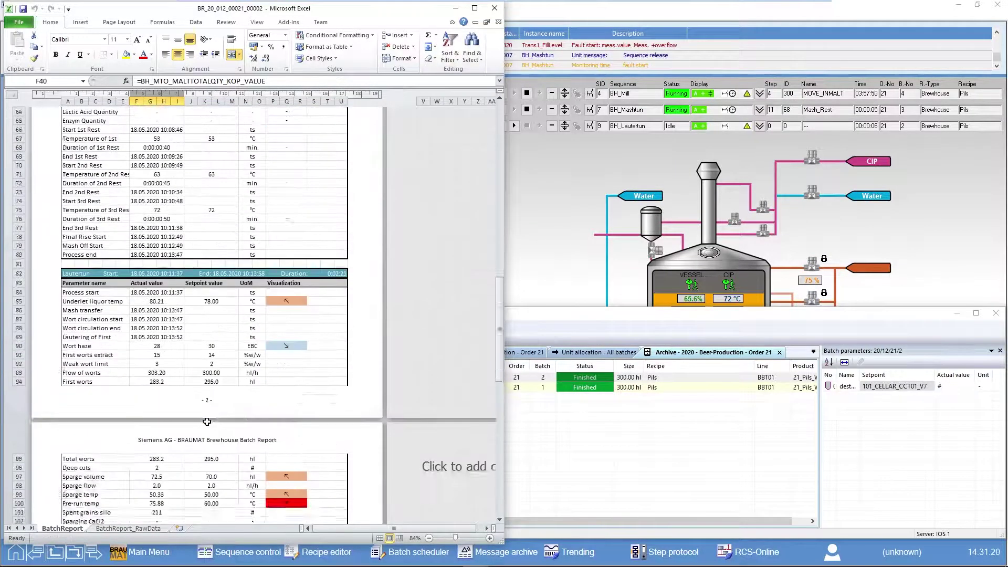
scroll(207, 423, up, 20)
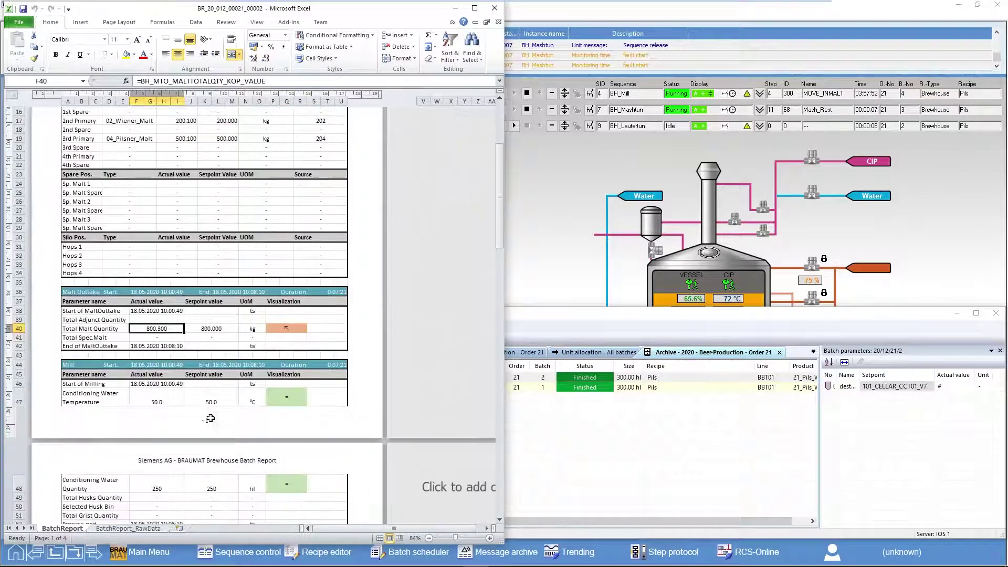
click(284, 396)
click(293, 482)
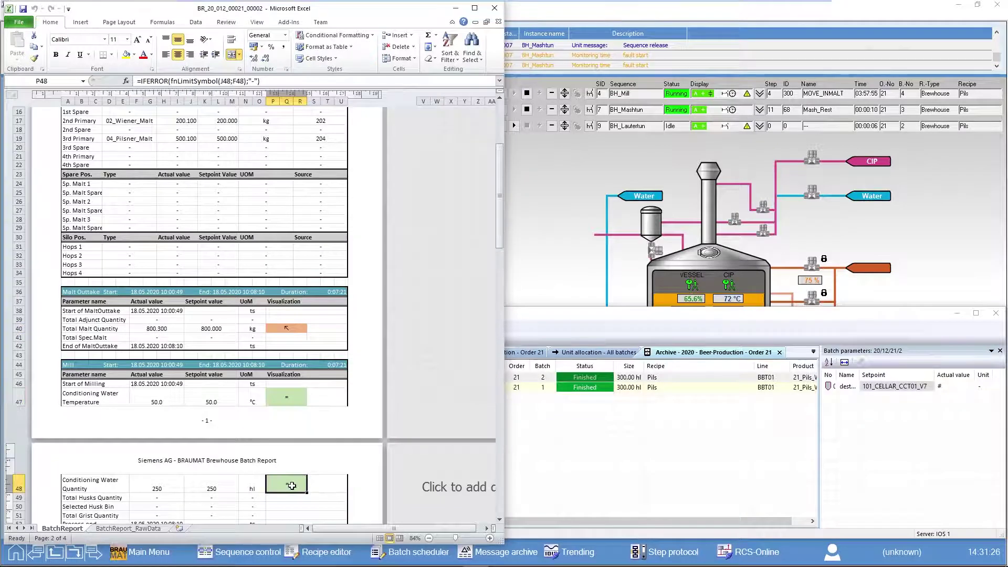
scroll(294, 482, down, 9)
scroll(294, 482, down, 1)
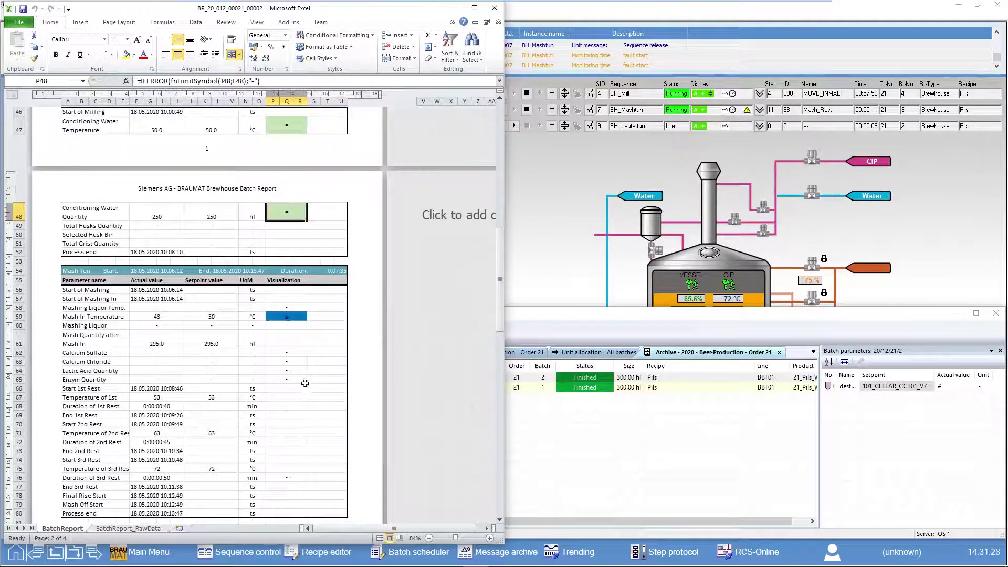
click(285, 317)
scroll(292, 412, down, 9)
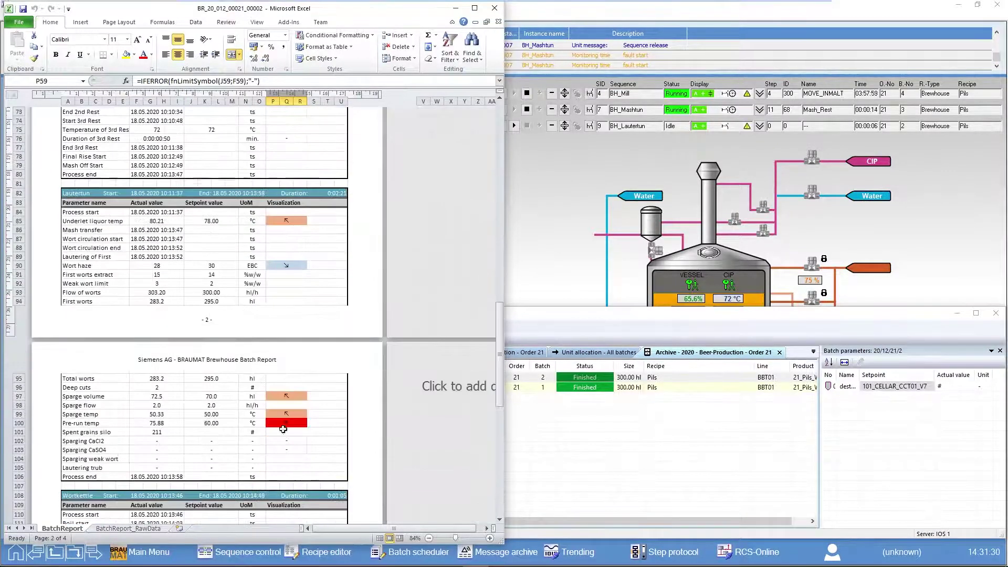
click(144, 527)
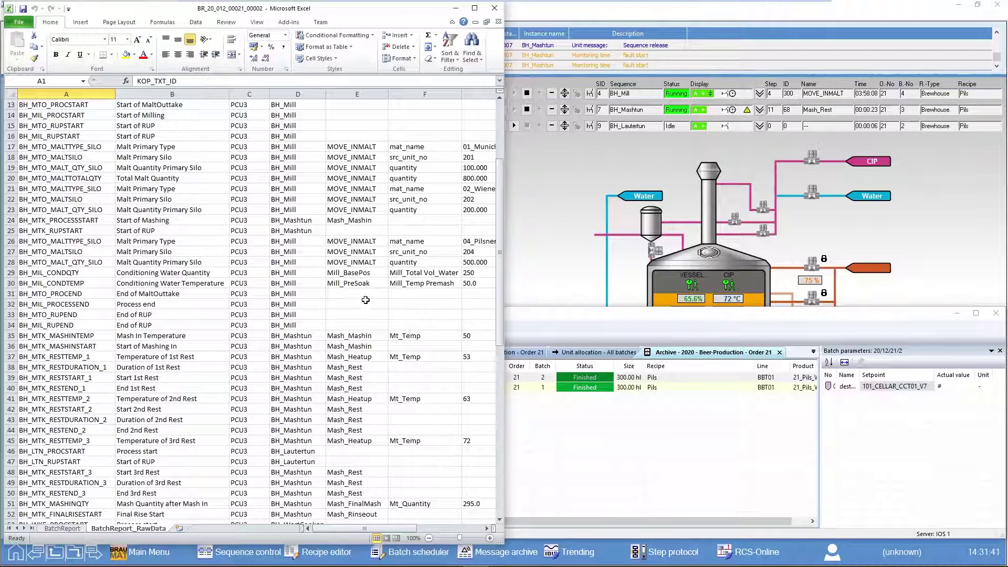
Step: Select cell E34, scroll to the end of the raw data, then close Excel saving BR_20_012_00021_00002
click(357, 326)
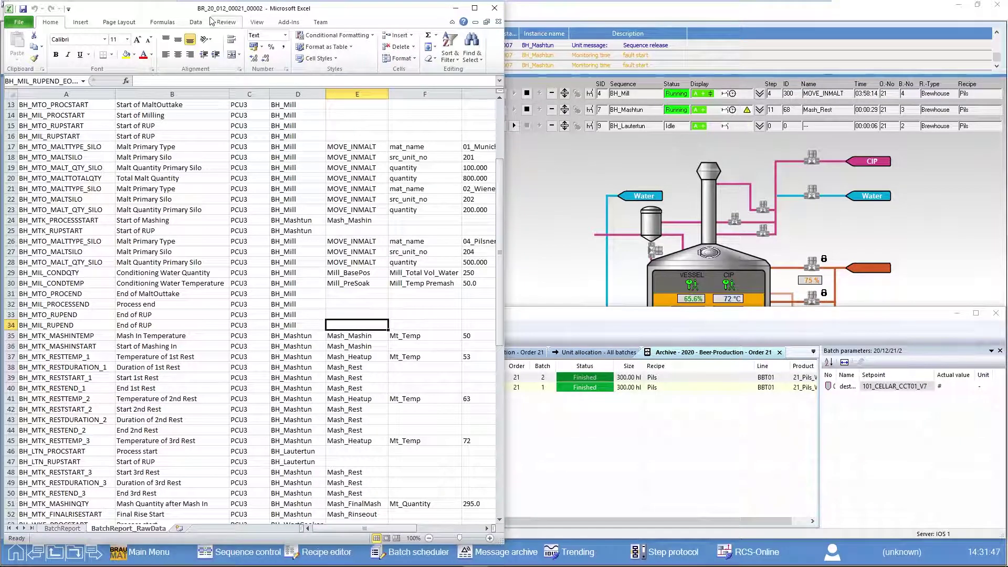
scroll(426, 348, down, 4)
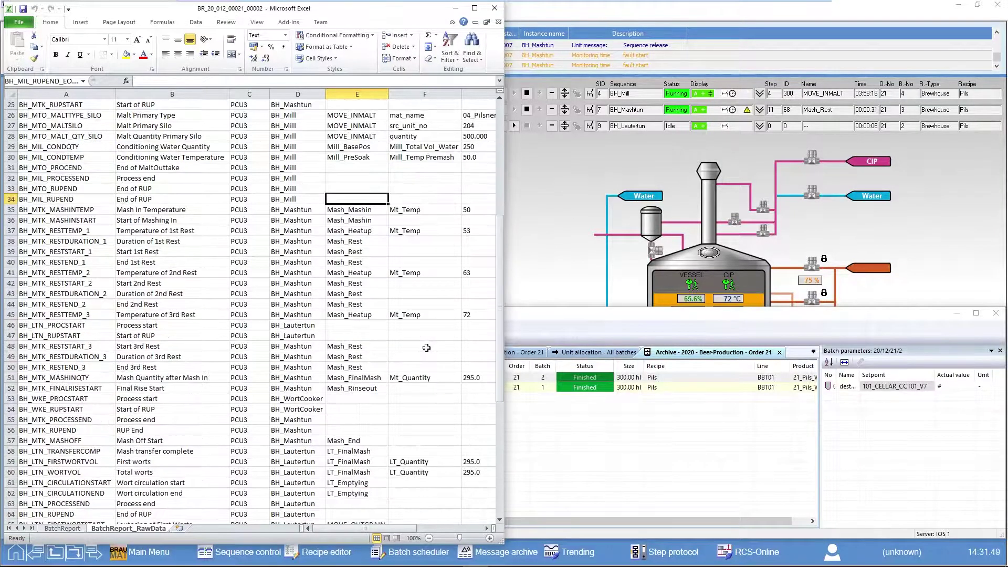
scroll(426, 348, down, 15)
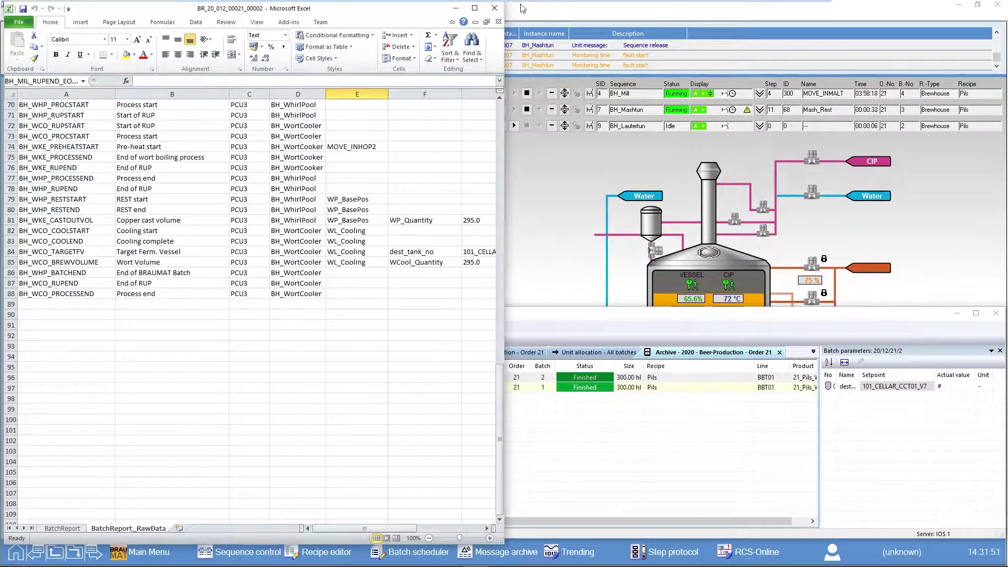
click(494, 8)
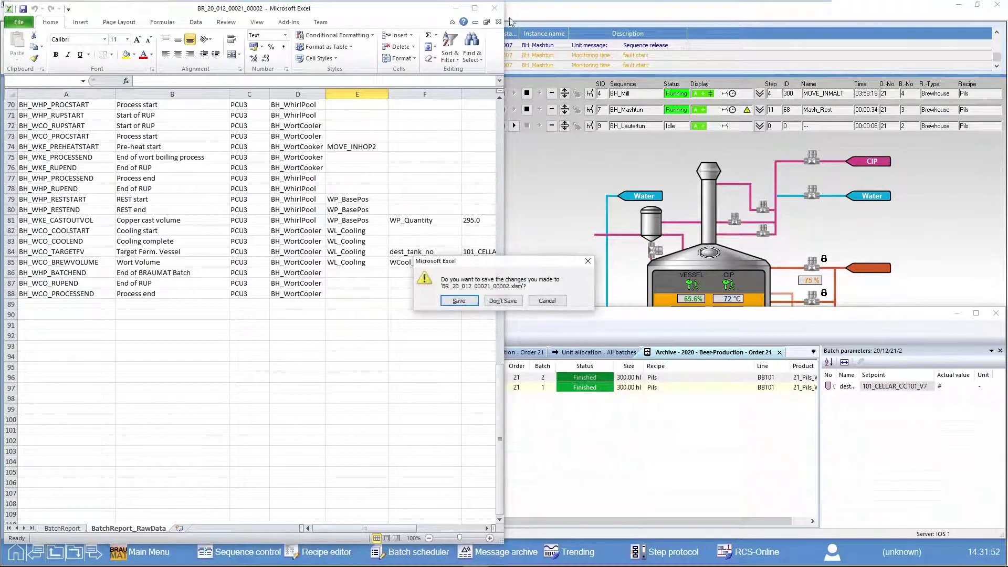
click(459, 301)
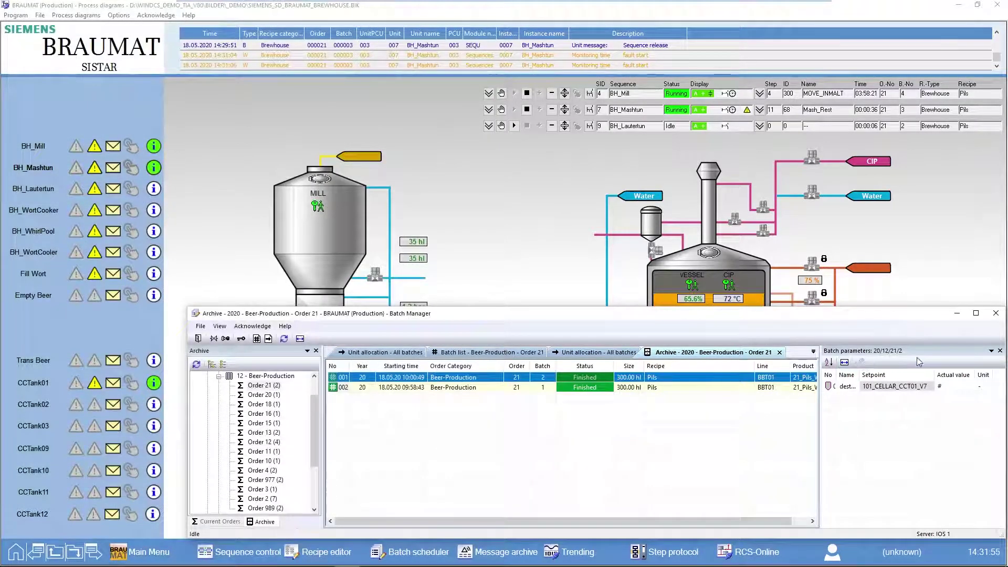
Step: Minimize the Batch Manager and open the PCU5 cellar diagram showing tanks CCT01 to CCT12
click(957, 314)
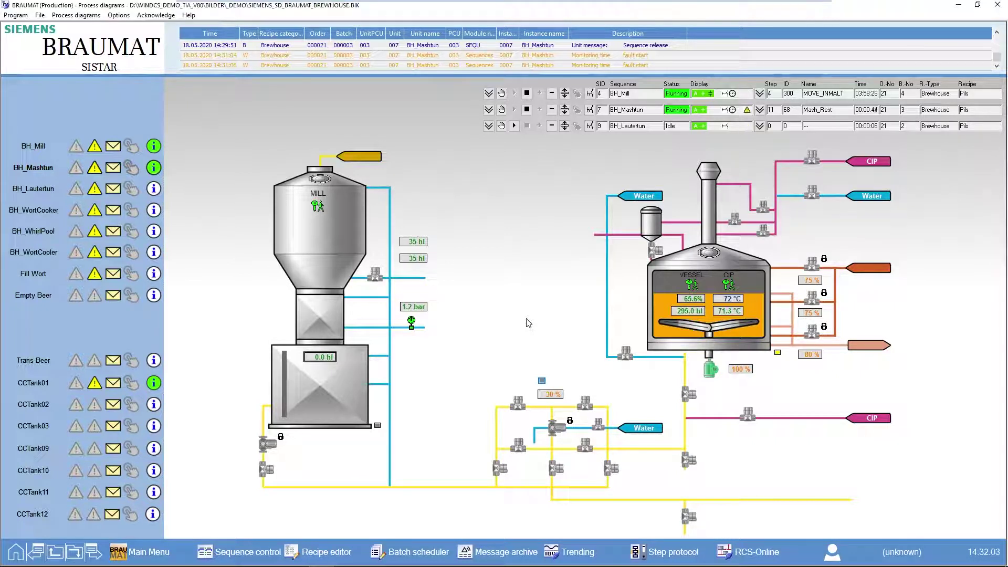
click(20, 557)
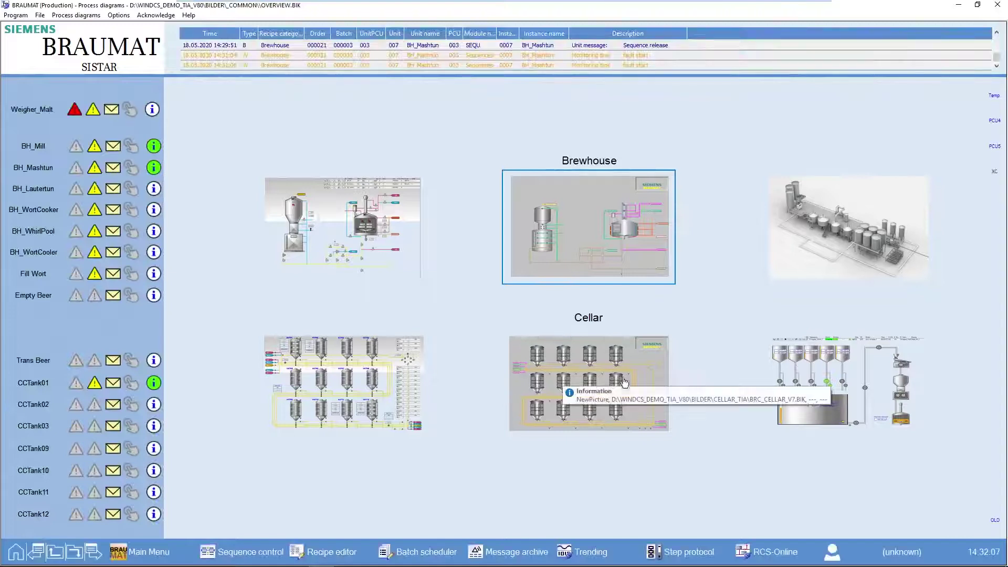
click(994, 146)
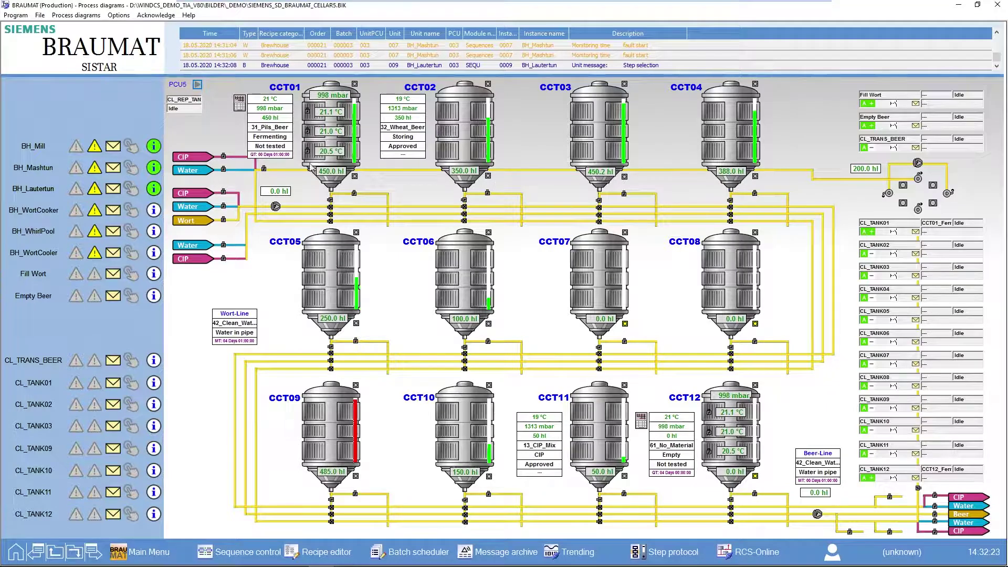
Step: Inspect the CCT01, CCT12 and CCT11 faceplates, then start the cellar tank report unit CL_REP_TANK
click(279, 143)
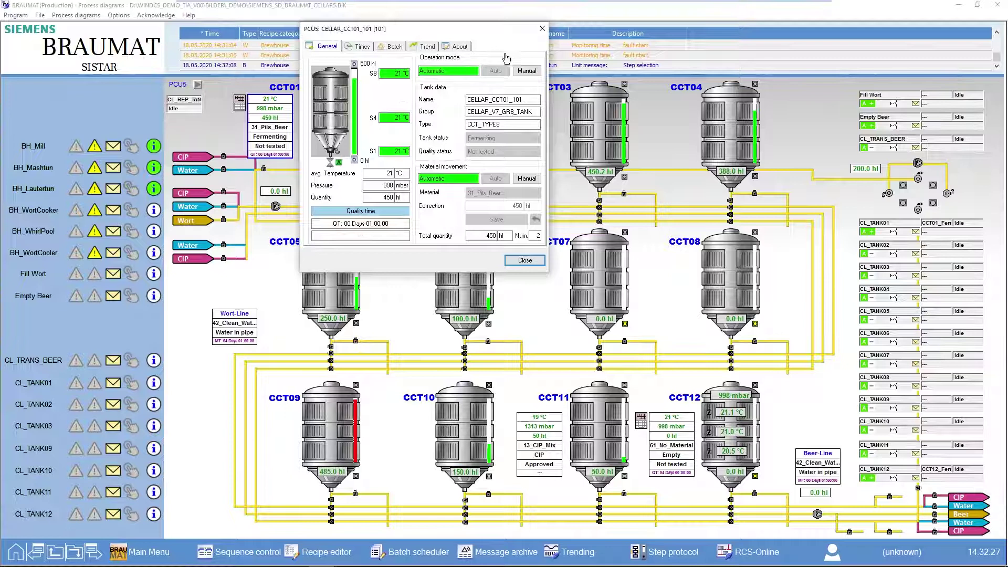
click(541, 30)
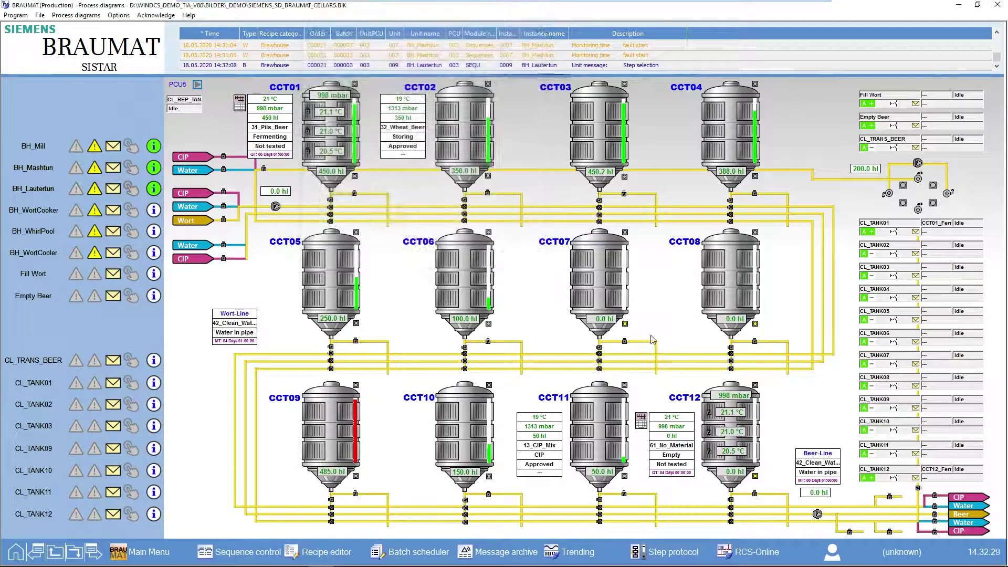
click(675, 453)
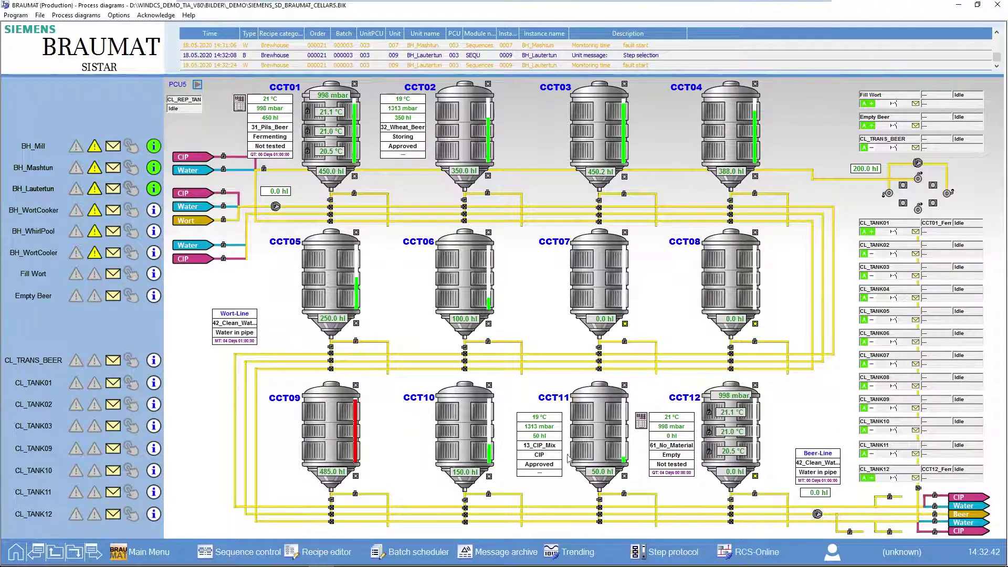
click(550, 458)
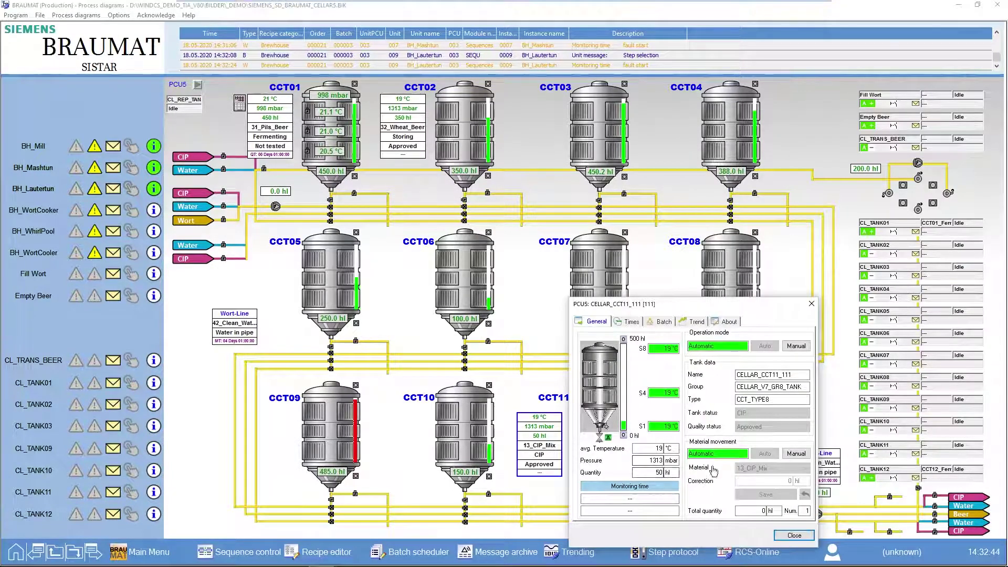
click(812, 304)
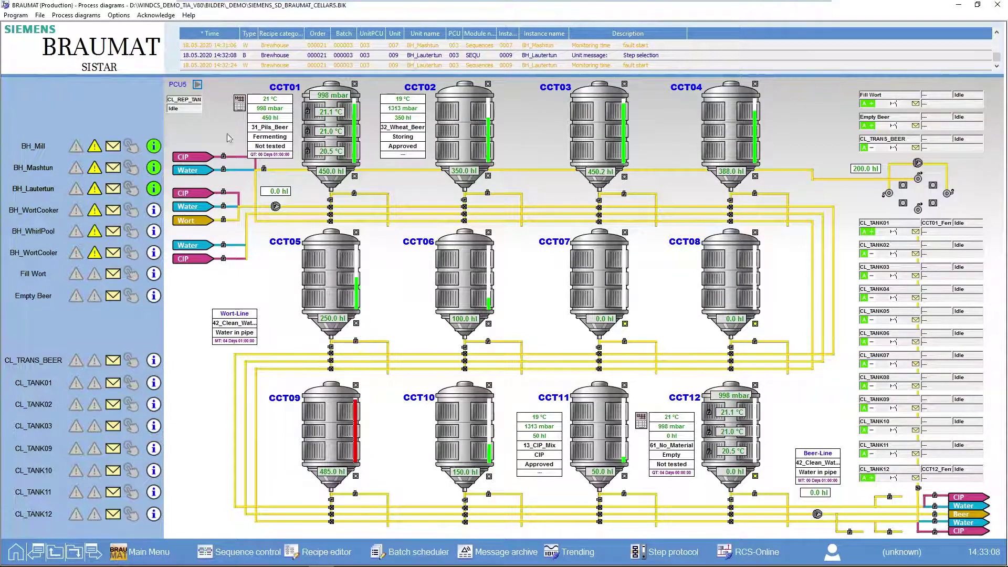
click(198, 85)
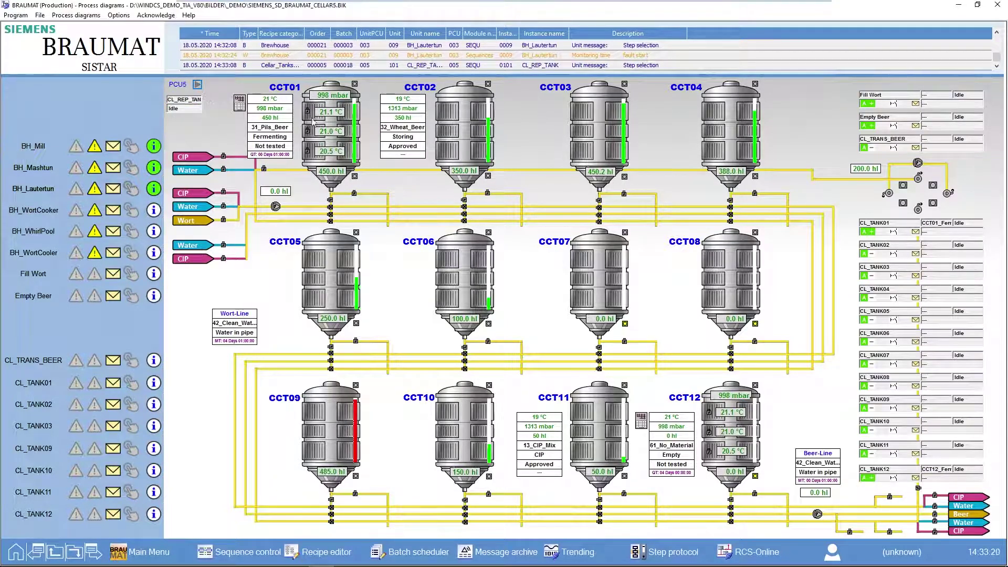
Step: Restore the Batch Manager archive and collapse the Beer-Production order group
mouse_move(441, 562)
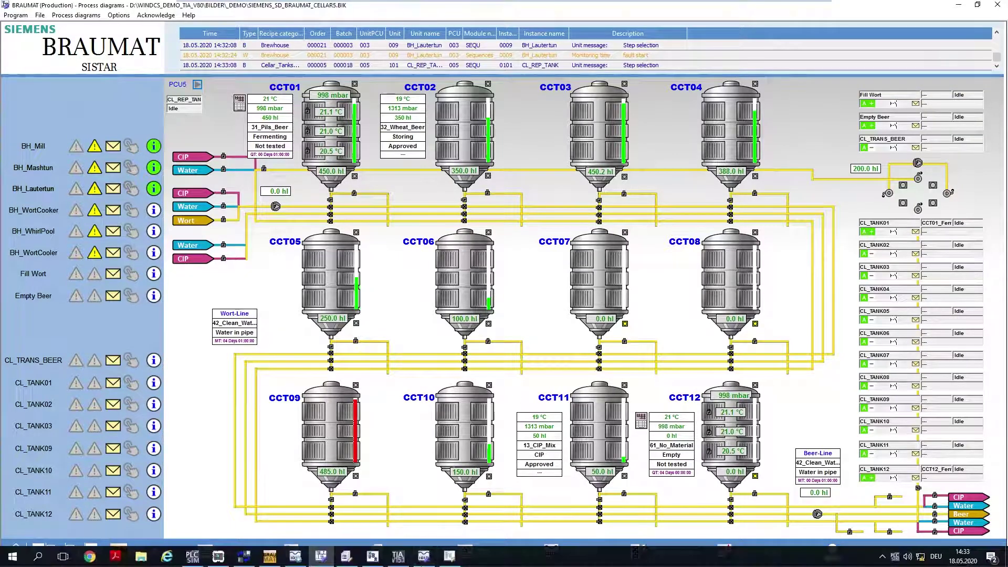
click(372, 557)
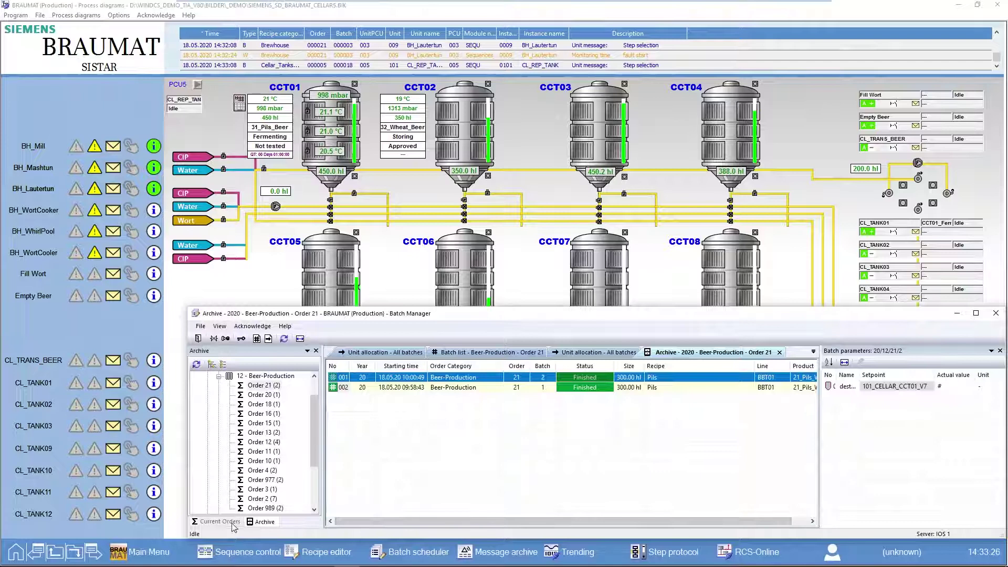
click(231, 523)
click(265, 522)
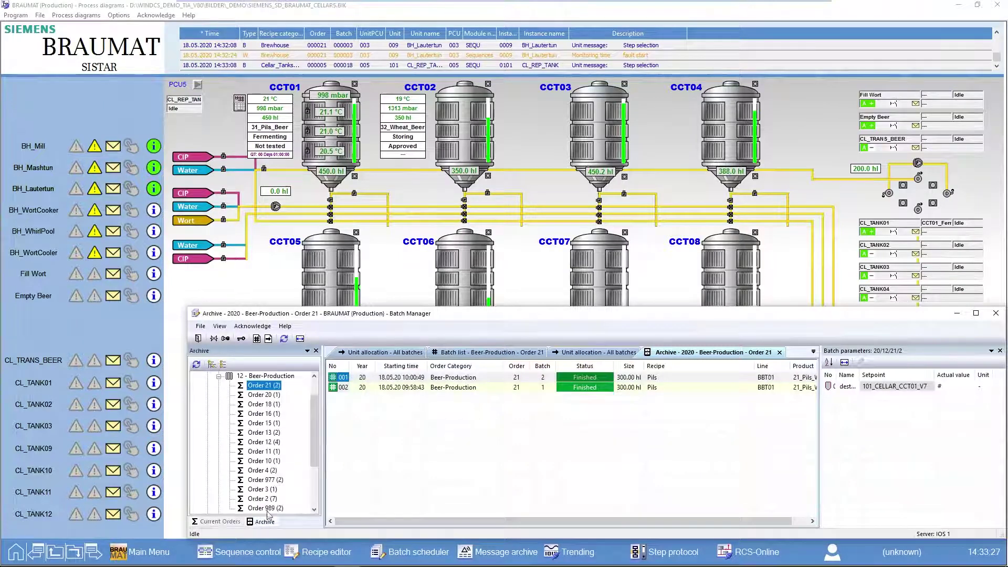
click(219, 376)
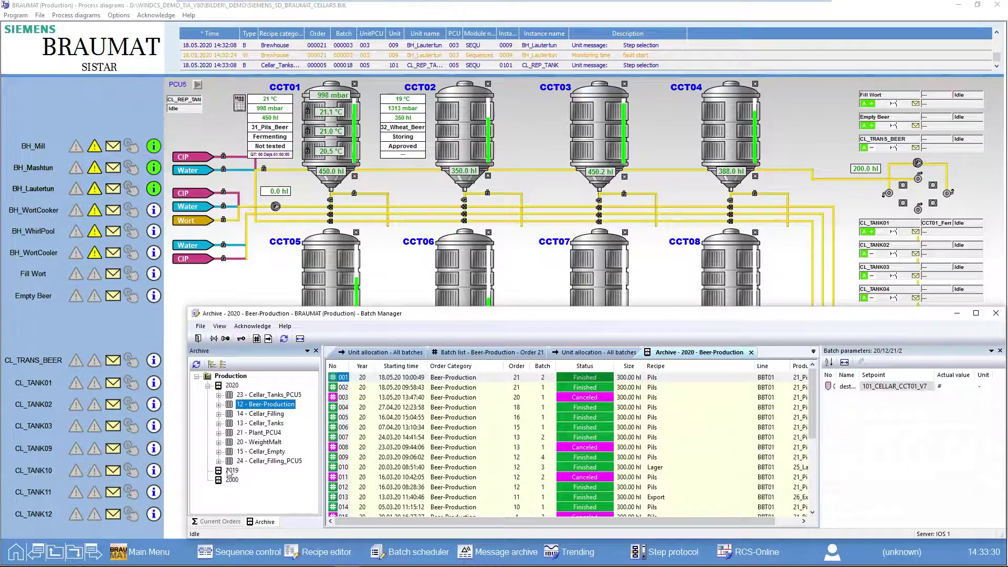
Step: List the 23 - Cellar_Tanks_PCU5 batches and request the Batch Report for order 5 batch 18
click(219, 395)
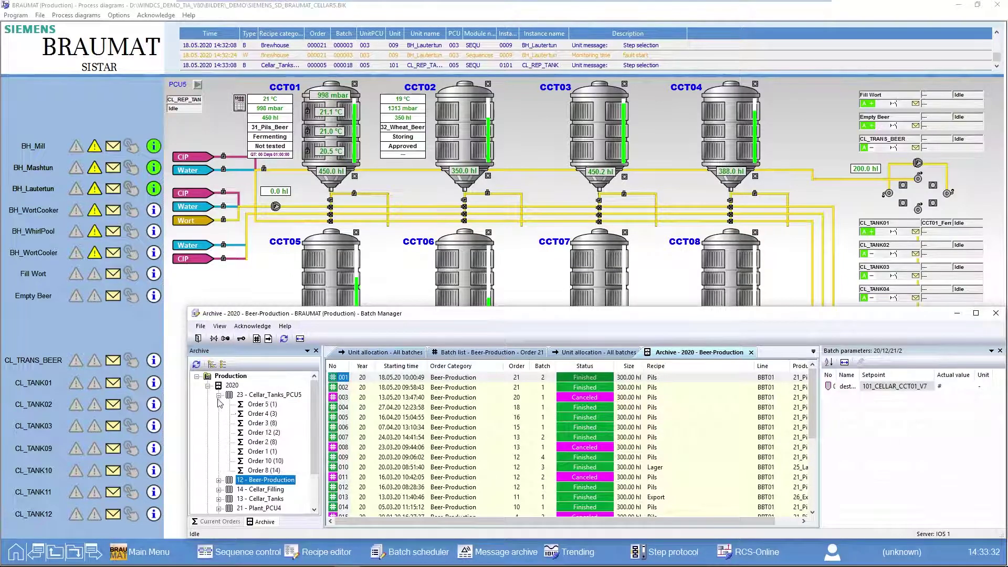
click(284, 395)
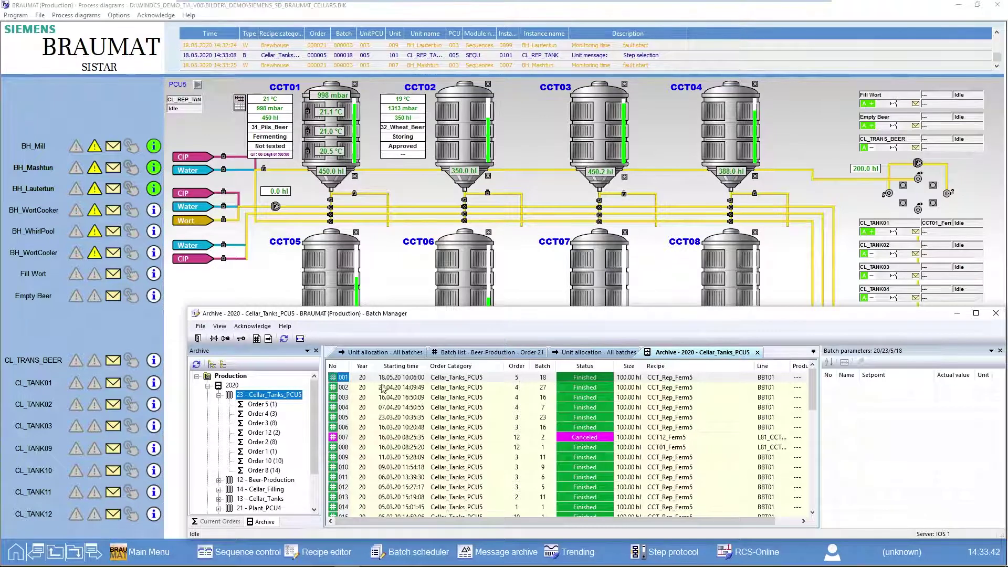
right_click(568, 378)
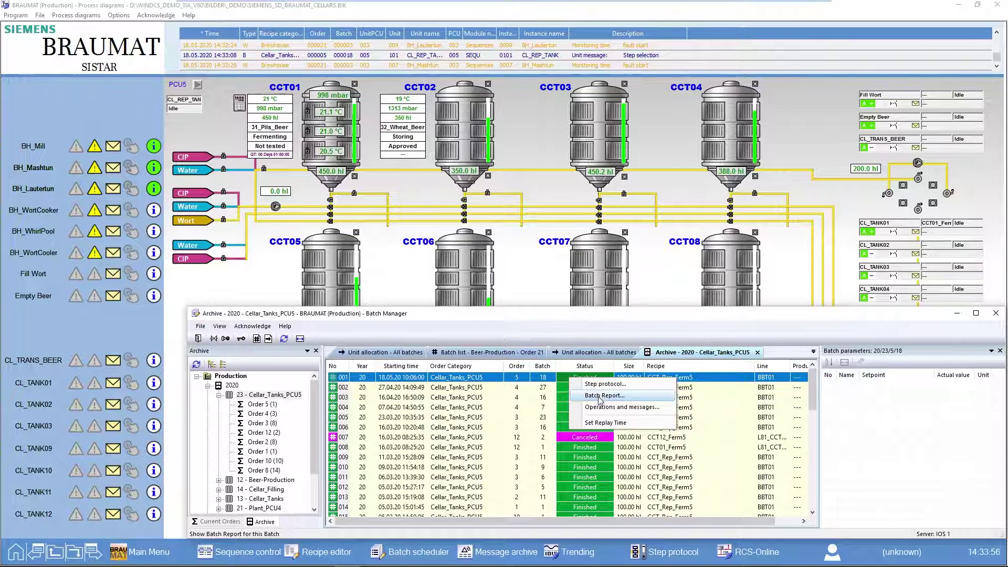
click(600, 400)
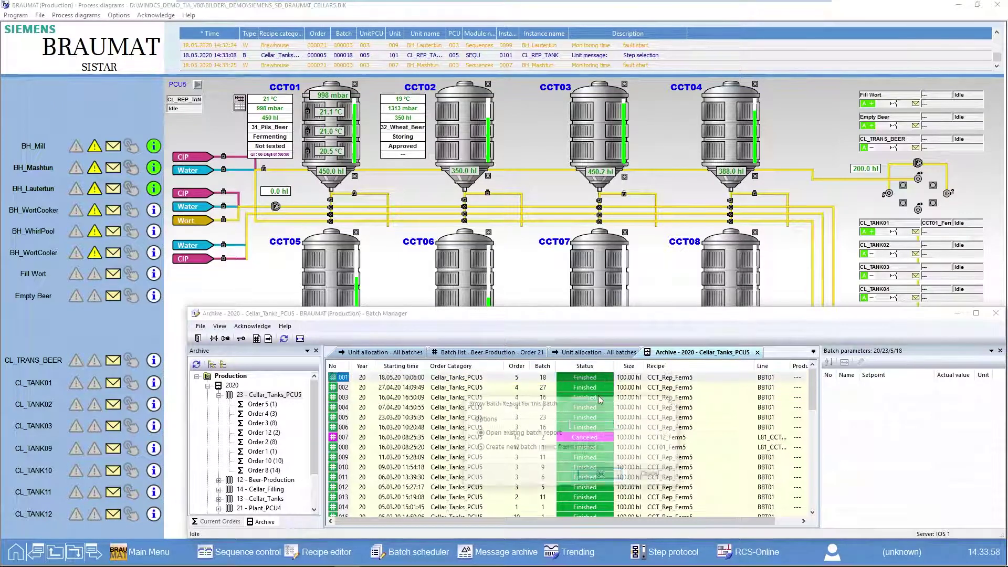
Step: Generate the BR_20_023_00005_00018 Celler Tank Report in Excel
click(593, 474)
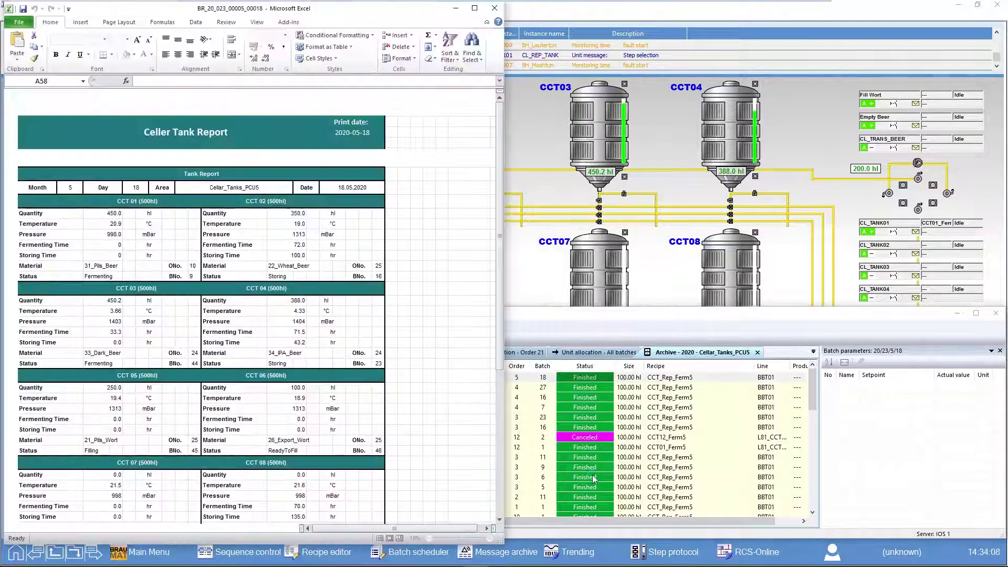
scroll(296, 332, down, 10)
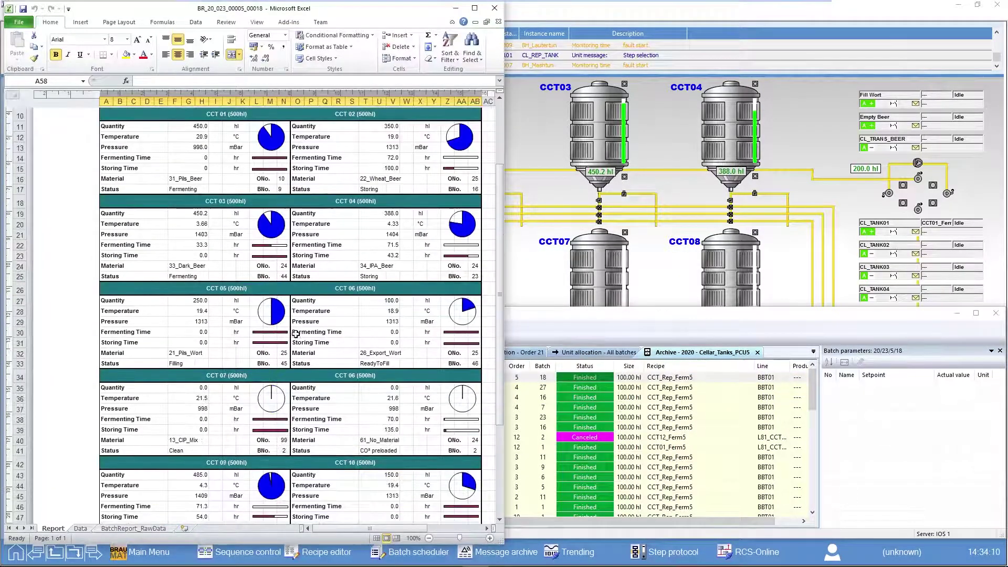
scroll(296, 335, up, 5)
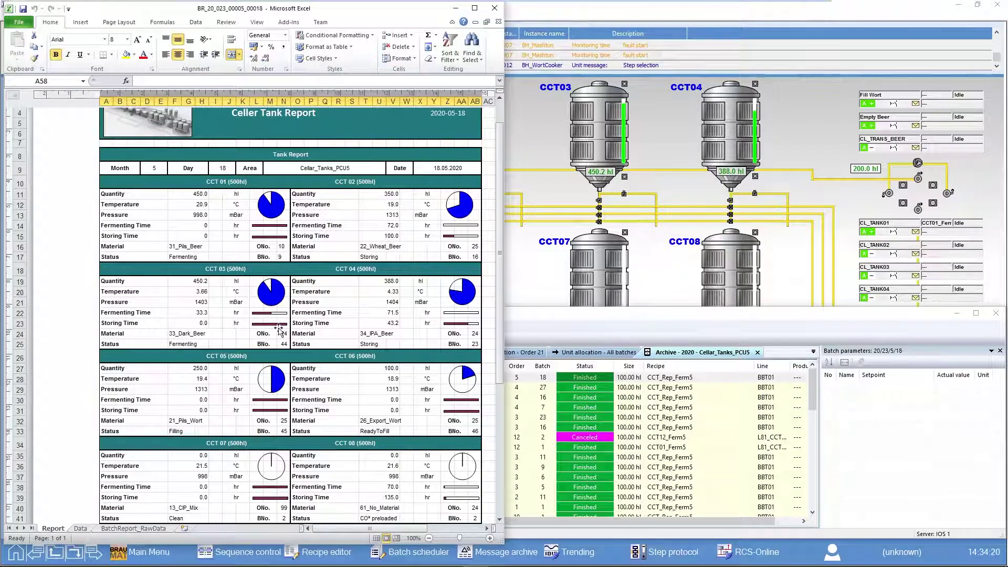
Step: Scroll through the report and inspect the CCT 09, CCT 10 and CCT 08 fill pie charts
scroll(279, 330, down, 1)
scroll(279, 327, down, 2)
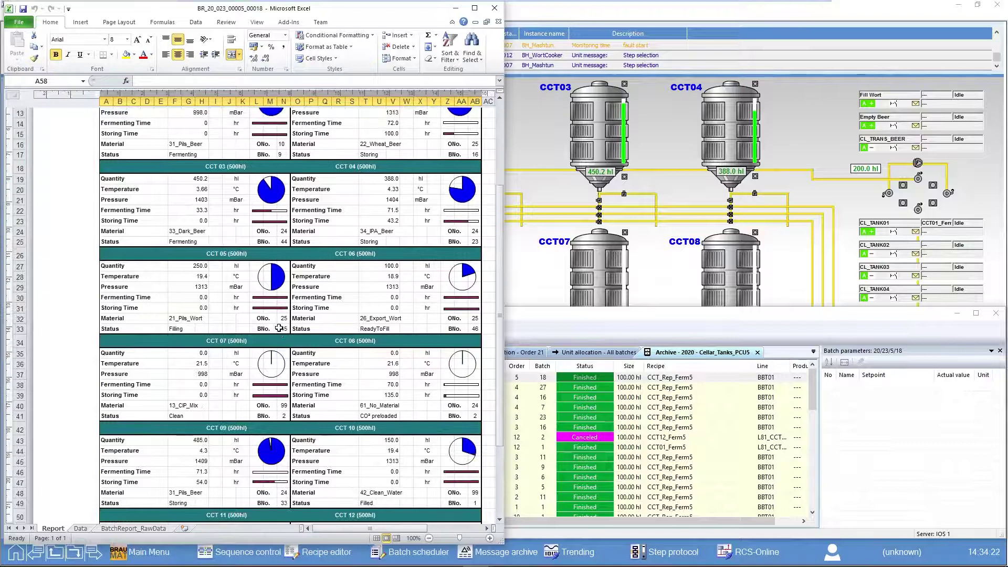
scroll(279, 330, down, 3)
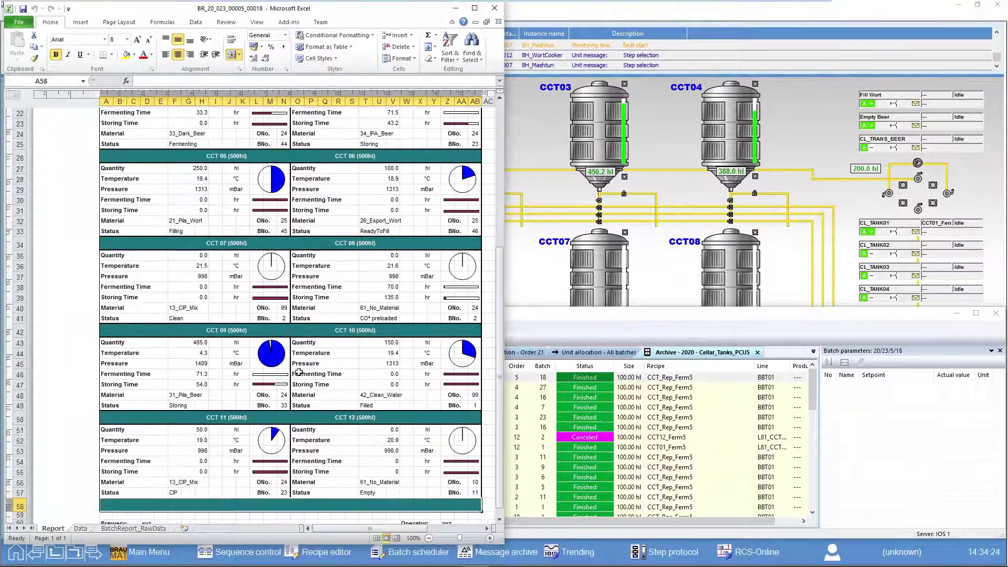
click(273, 355)
click(460, 358)
click(470, 272)
scroll(384, 344, up, 4)
scroll(383, 343, up, 3)
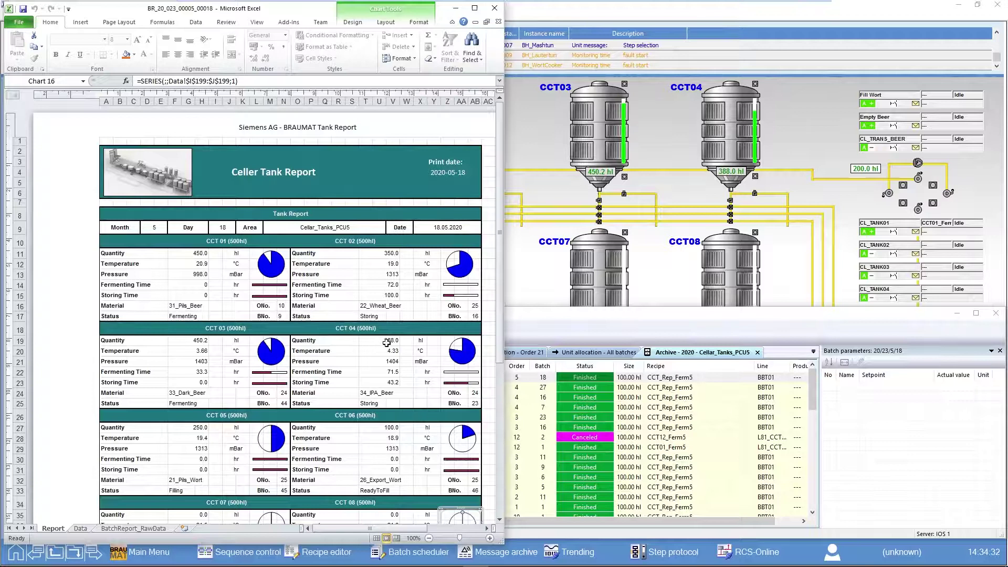